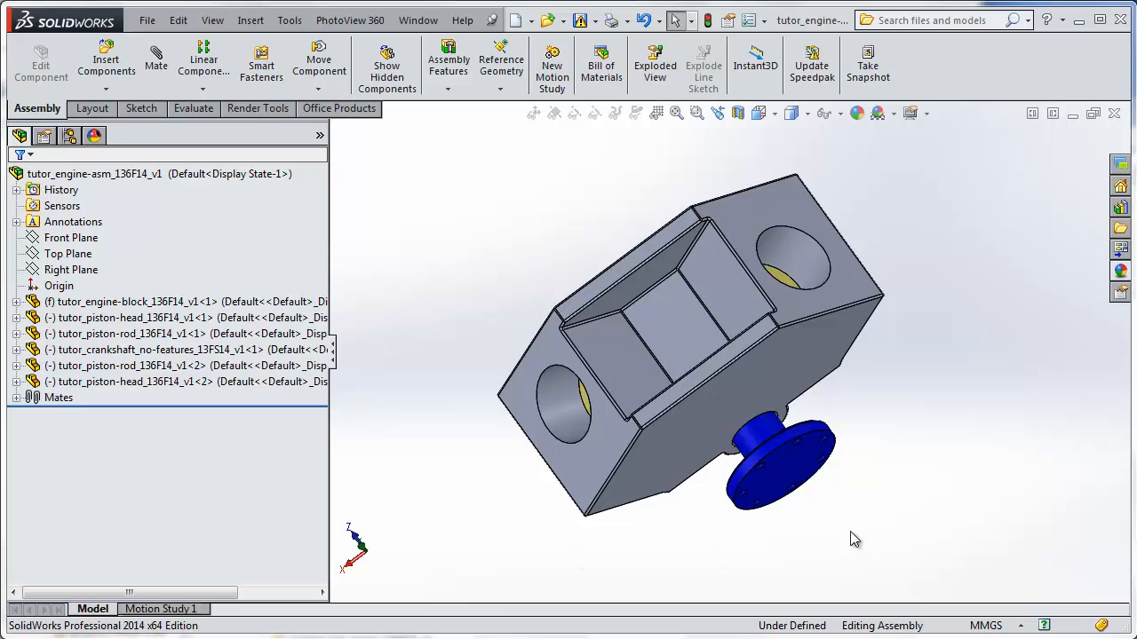
Make the engine block transparent and turn the crankshaft by its flange to check how the pistons and rods move.
click(815, 507)
drag(816, 506, 749, 515)
middle_drag(710, 522, 744, 373)
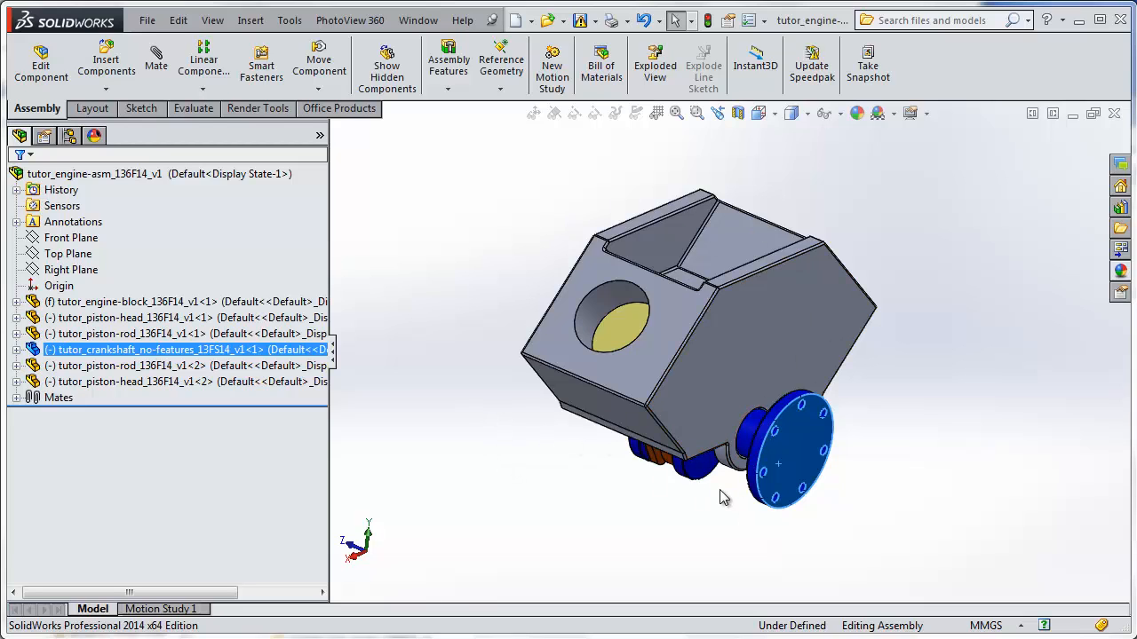
right_click(271, 304)
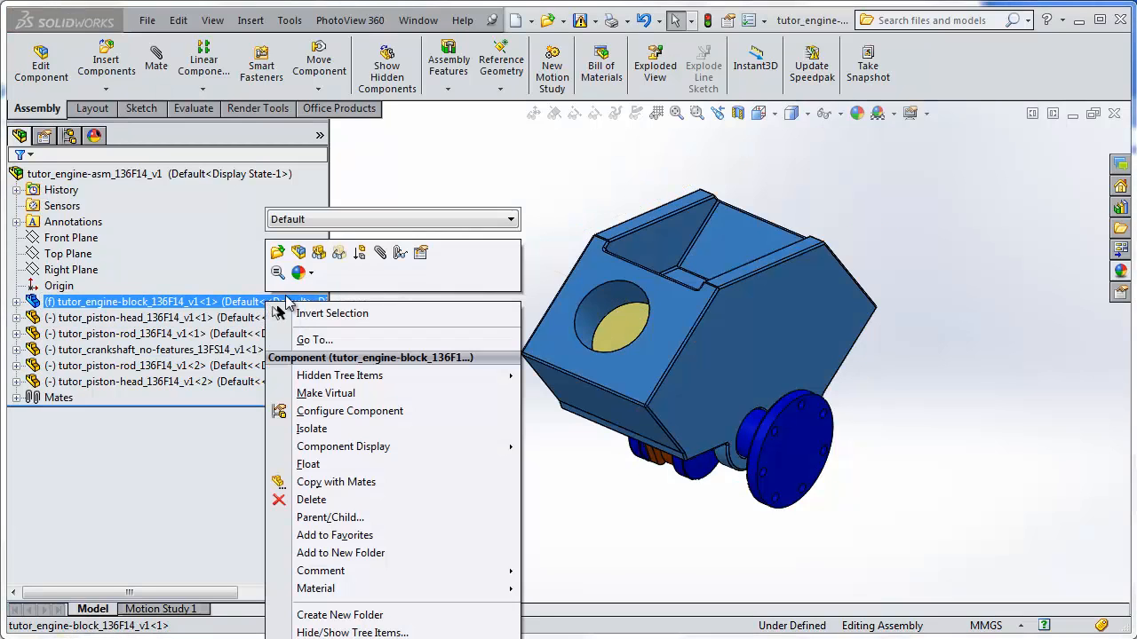
click(341, 258)
click(592, 499)
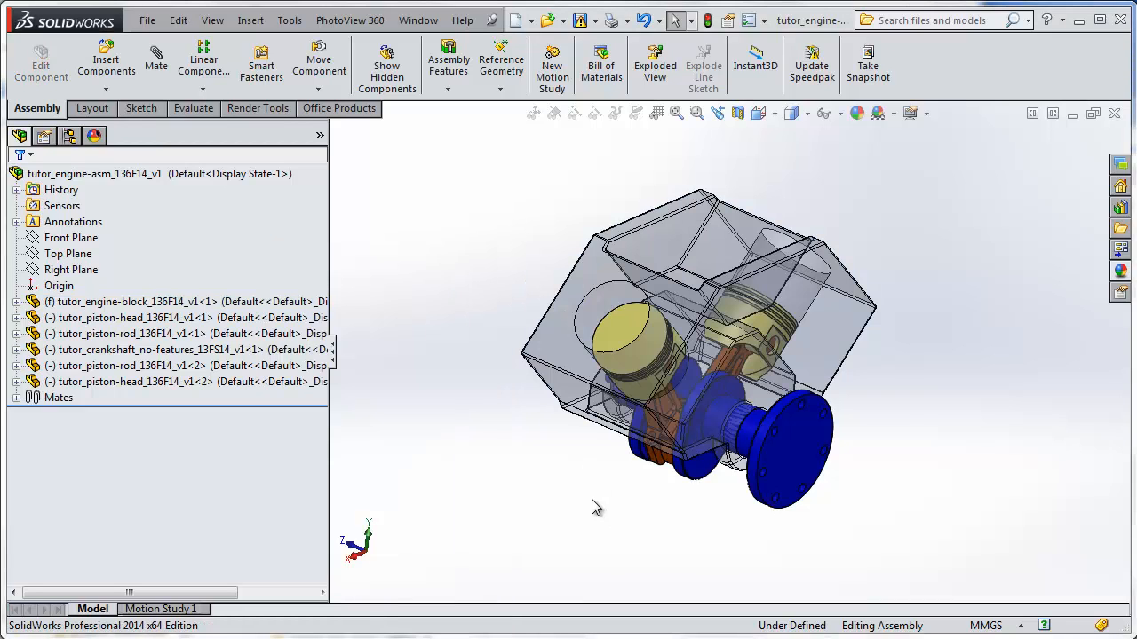
drag(776, 499, 810, 443)
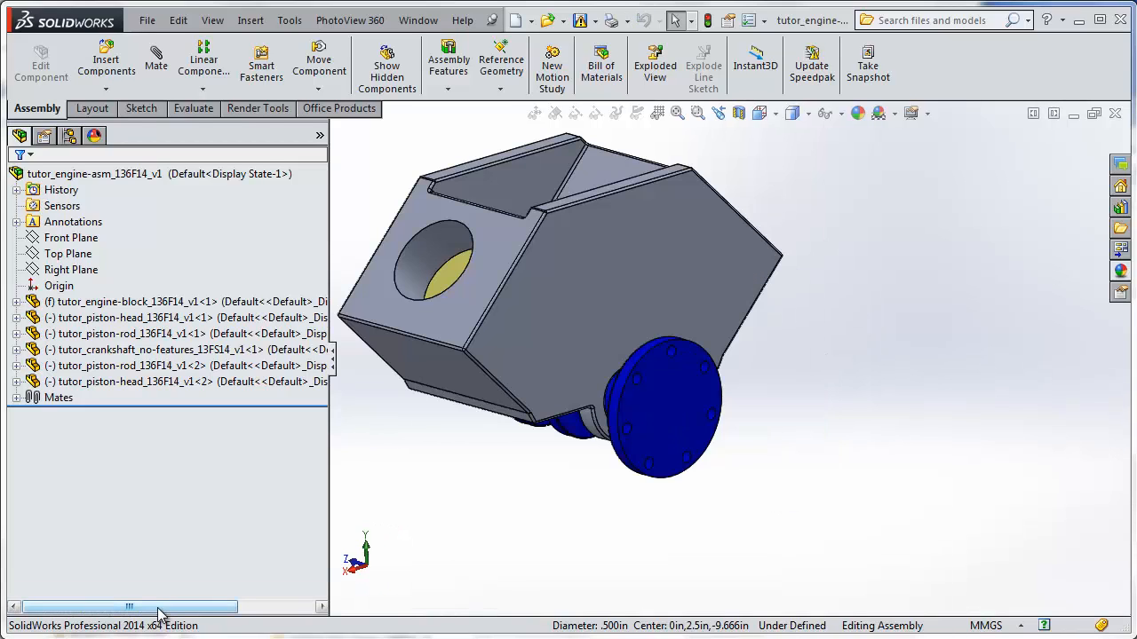
Restore and re-maximize the assembly window, and enlarge the Motion Study 1 timeline area.
click(1095, 114)
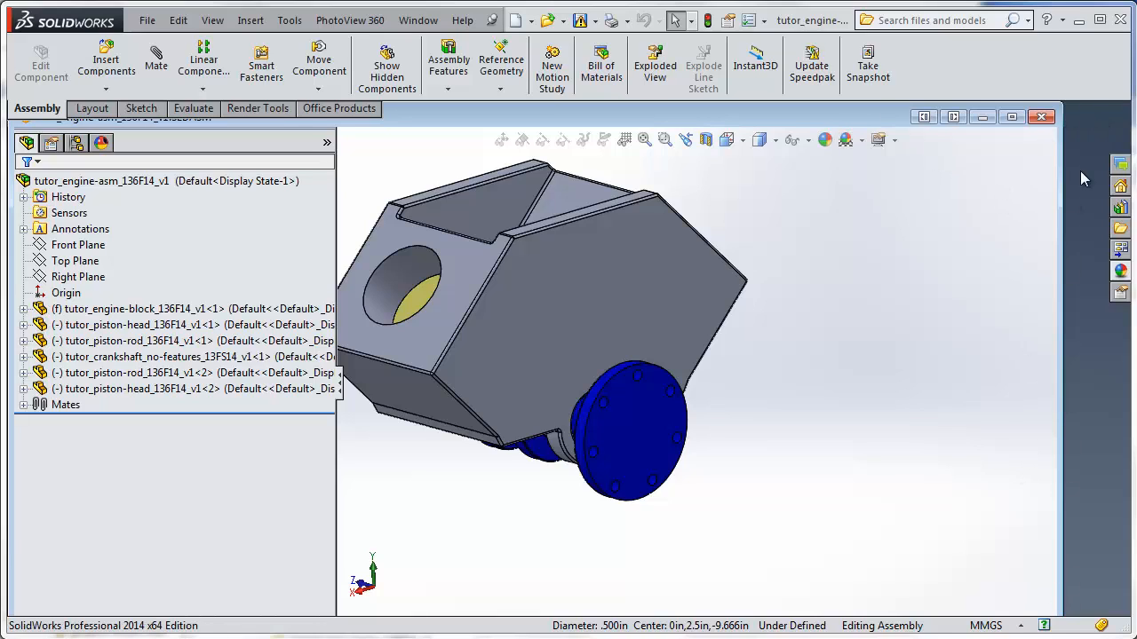
click(1011, 116)
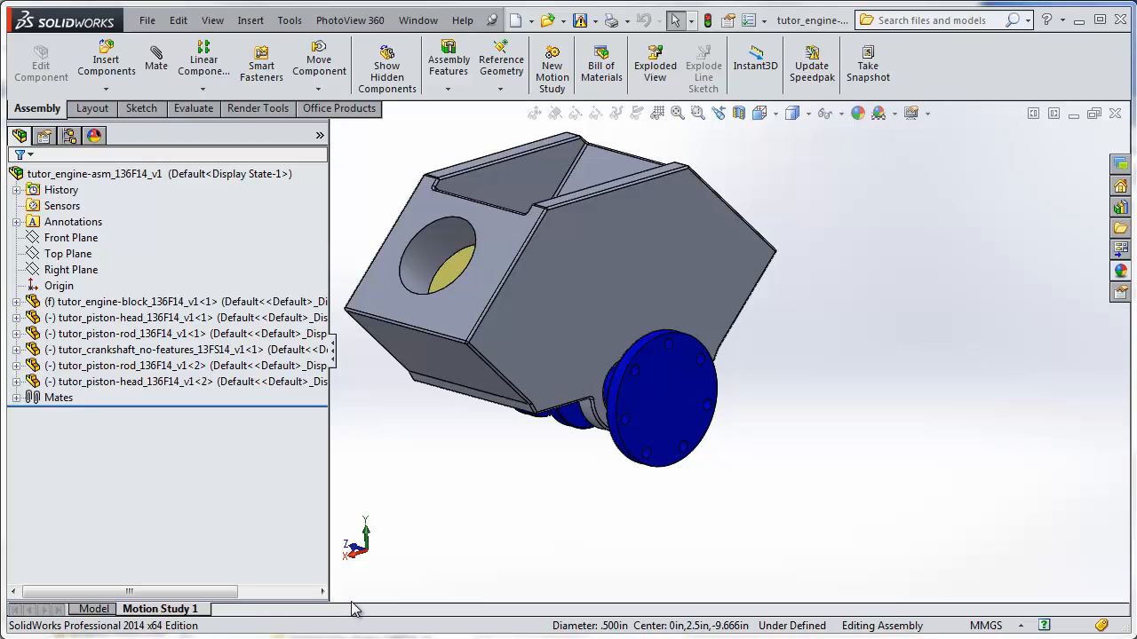
drag(352, 607, 380, 427)
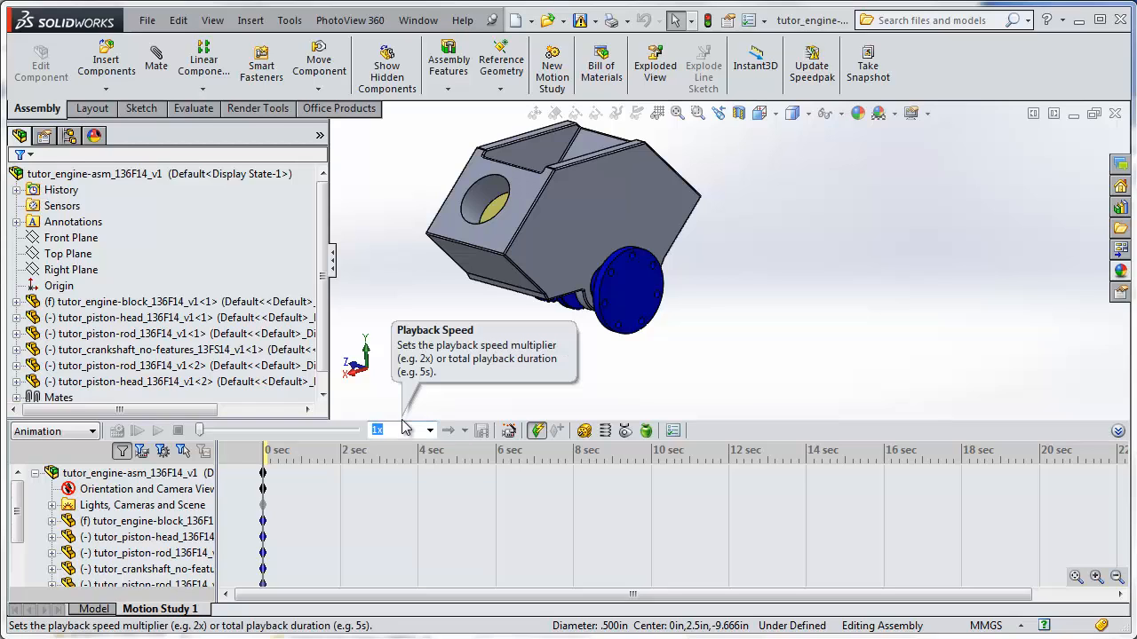
drag(401, 421, 393, 369)
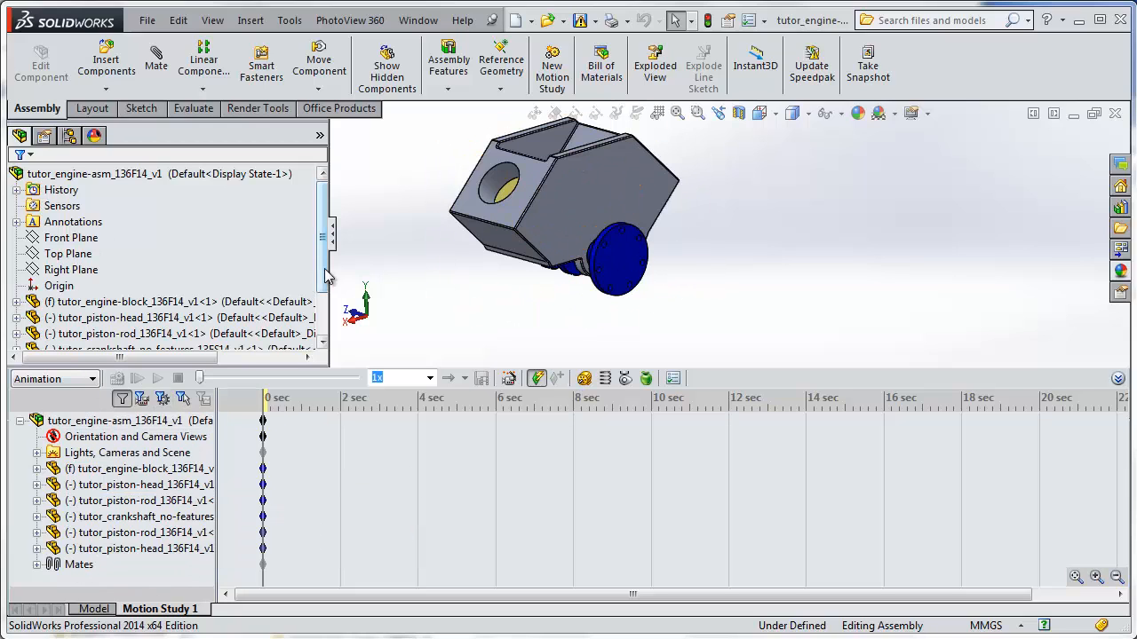
drag(325, 270, 326, 242)
click(364, 423)
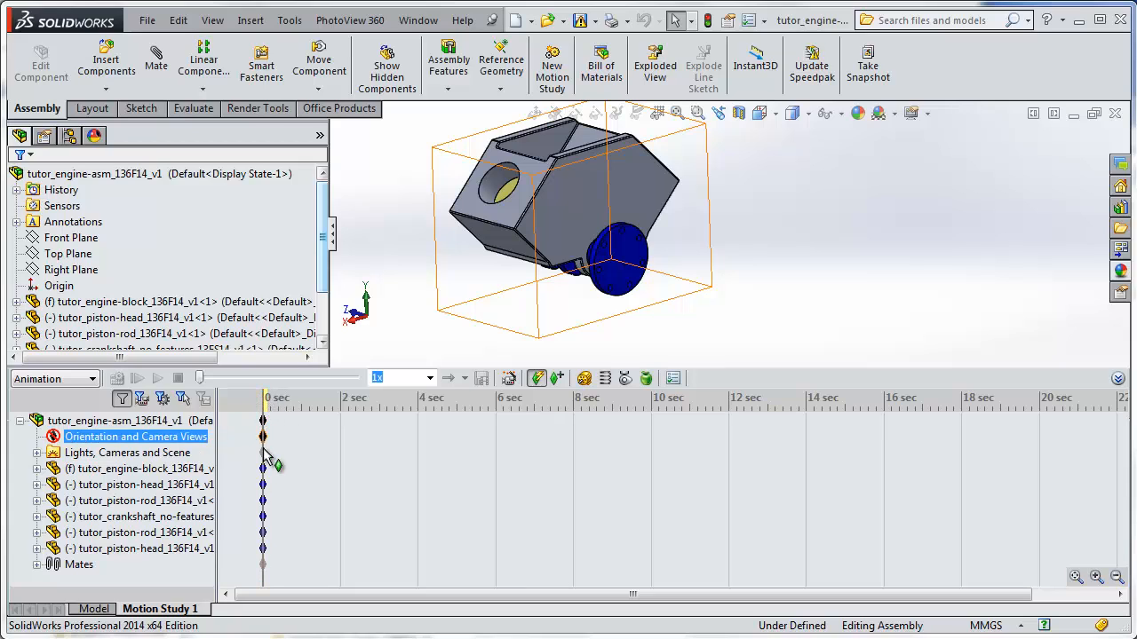
click(267, 419)
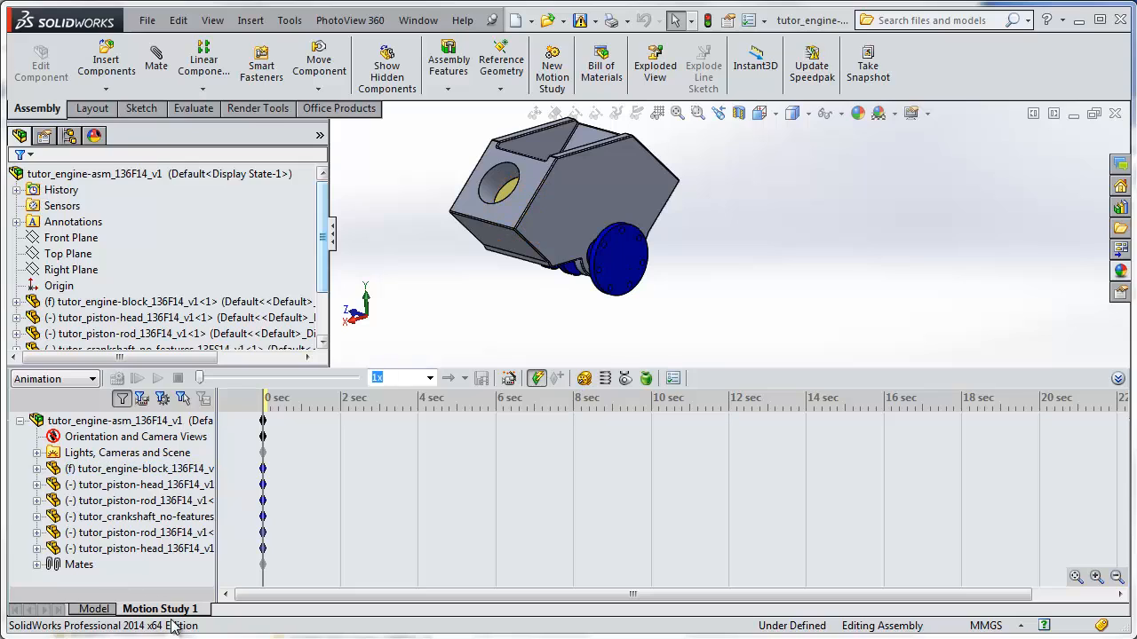
click(142, 484)
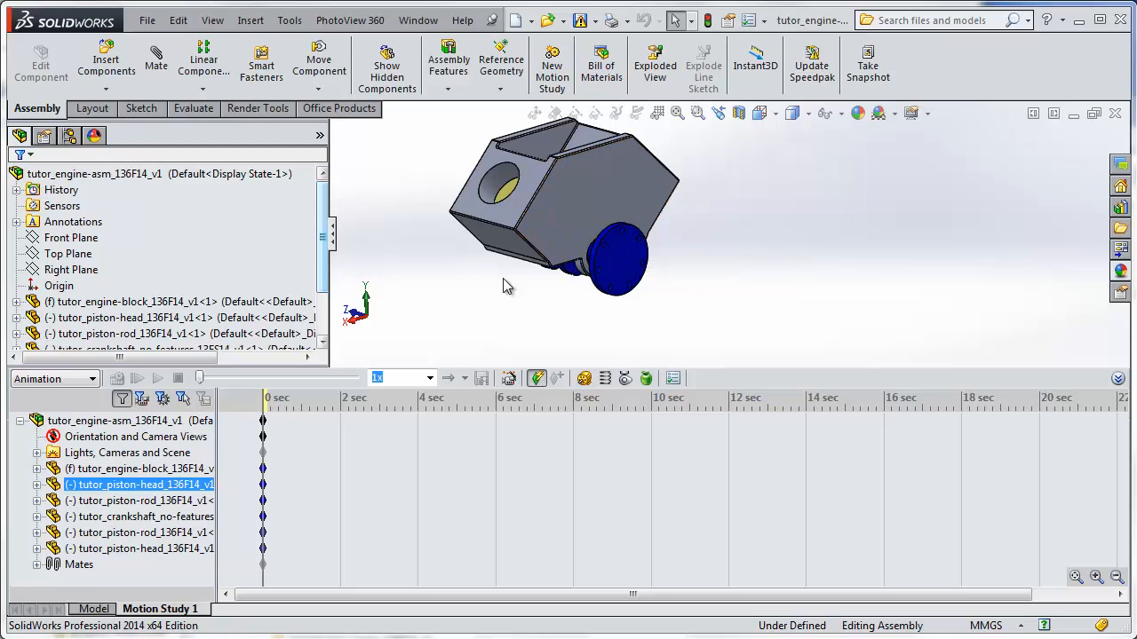
click(178, 420)
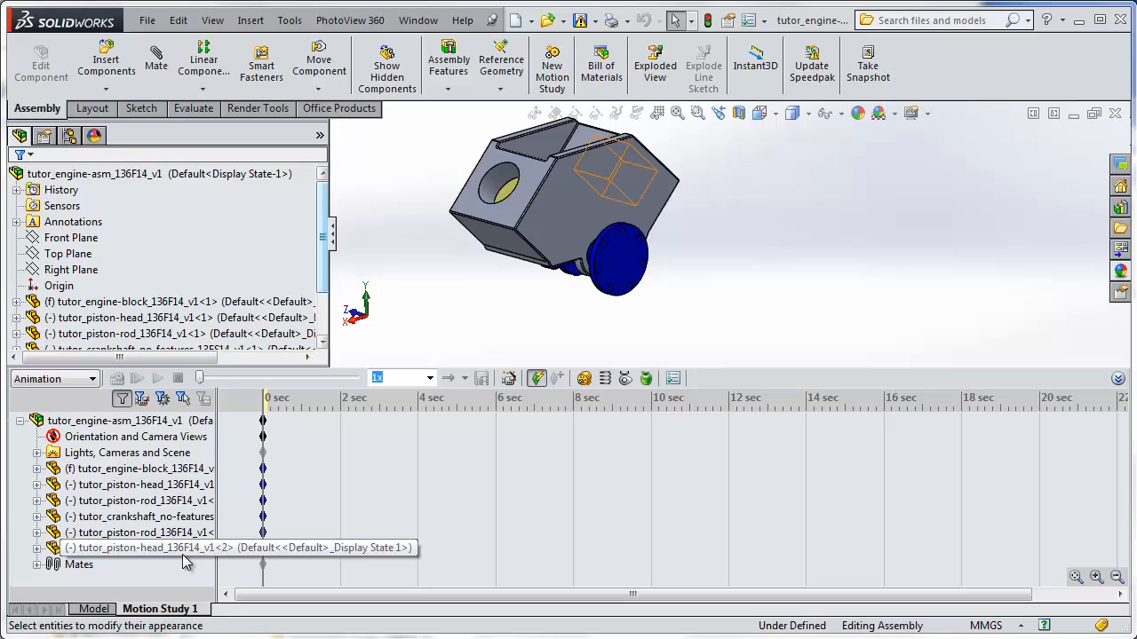
Make the engine block transparent and turn the crankshaft slightly by its flange.
right_click(102, 307)
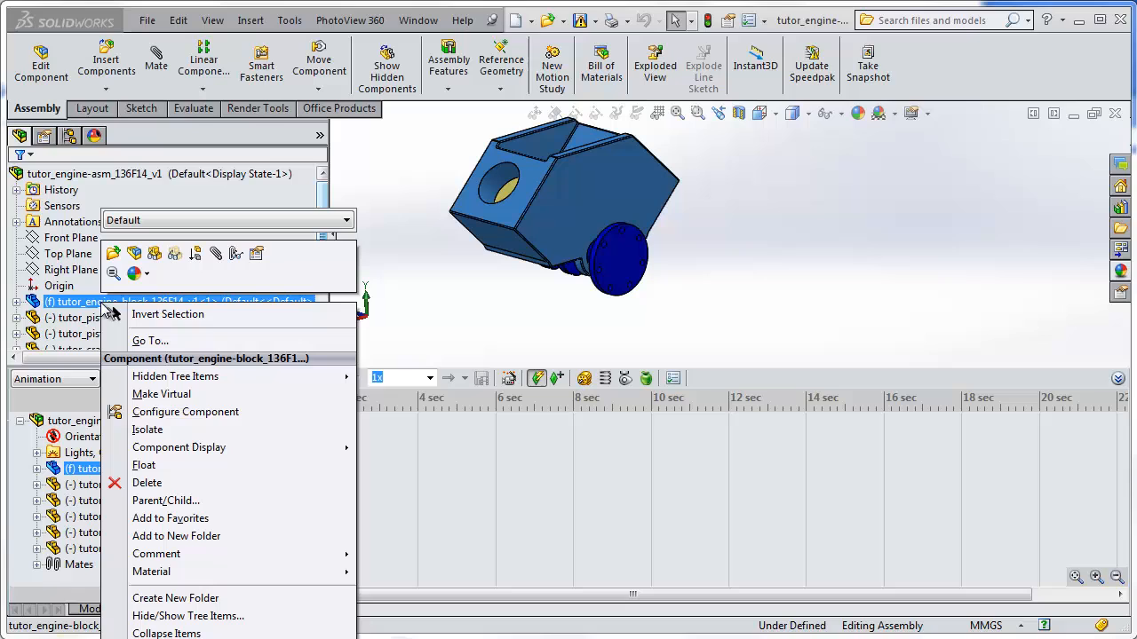
click(176, 256)
click(395, 302)
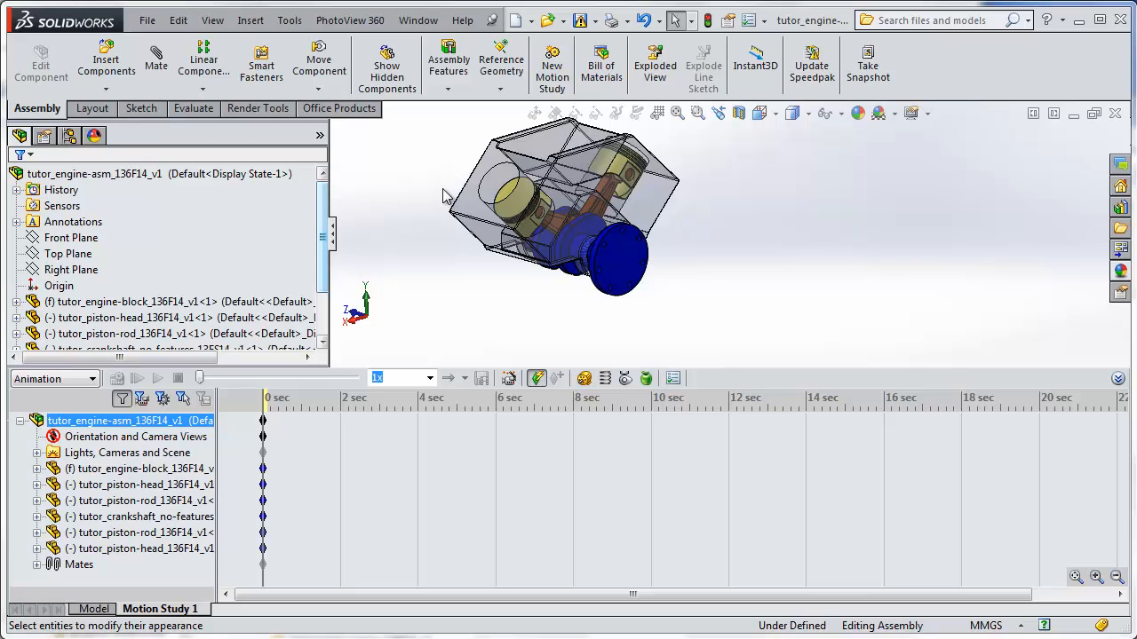
mouse_move(626, 266)
mouse_down()
mouse_move(611, 284)
mouse_move(641, 275)
mouse_move(634, 286)
mouse_up()
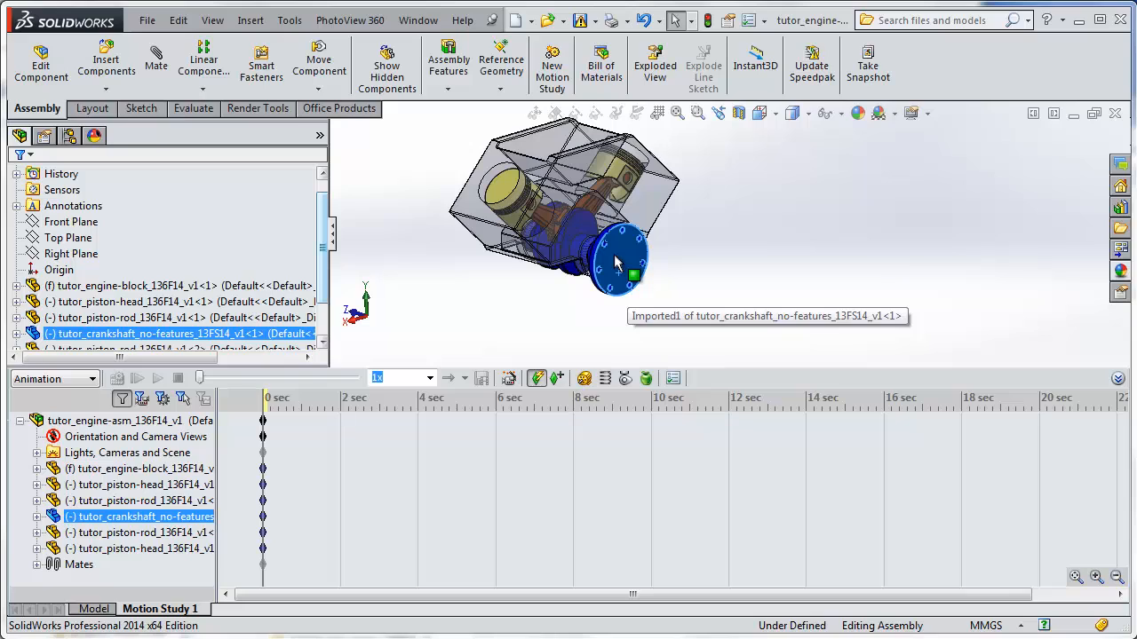
click(514, 302)
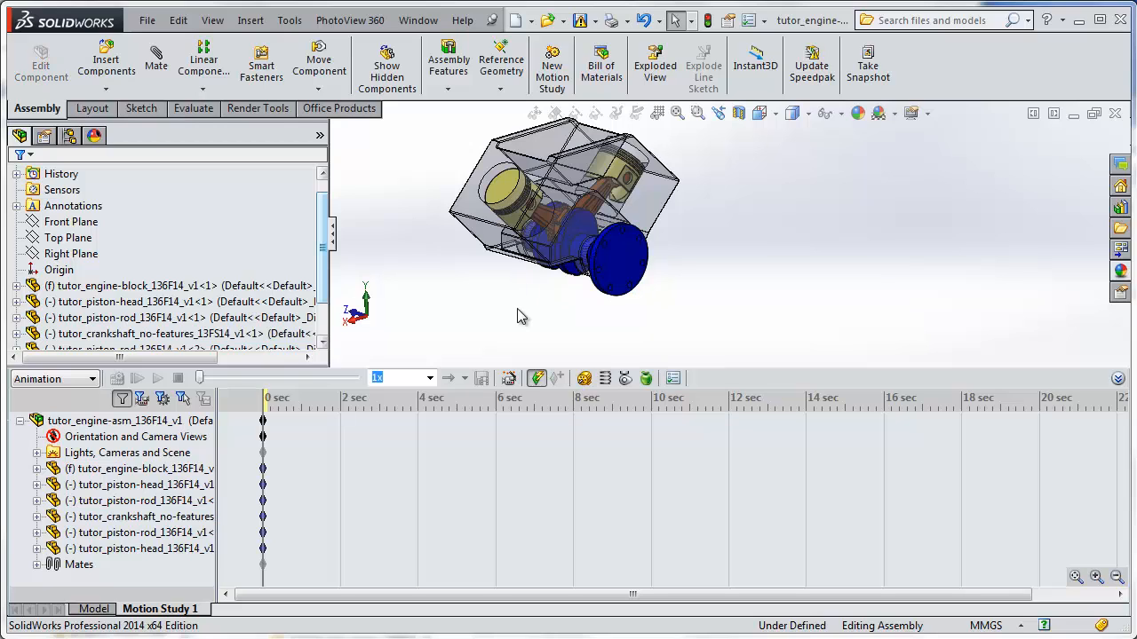
Add a rotary motor on the crankshaft's flange face with reversed direction and a constant speed of 100 RPM.
click(583, 379)
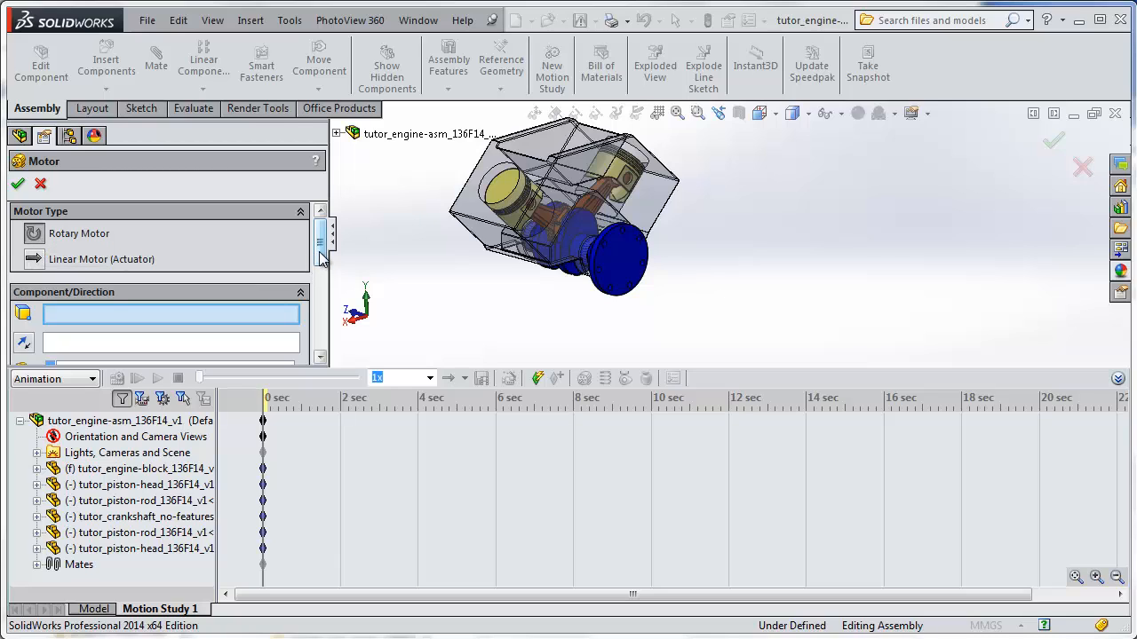
scroll(322, 256, down, 2)
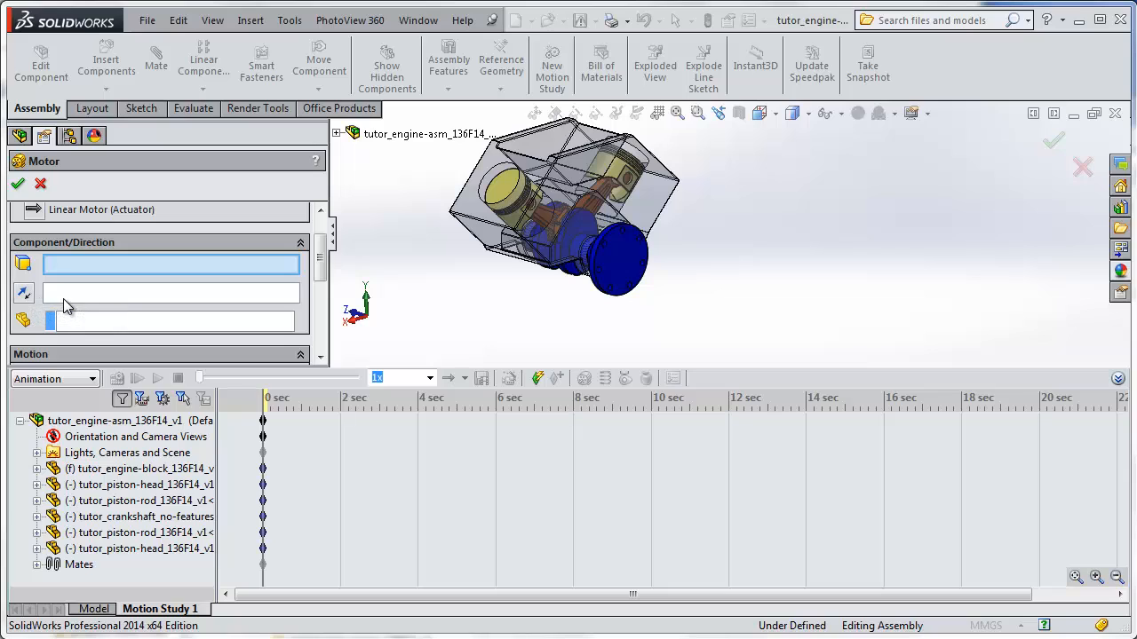
scroll(622, 273, down, 1)
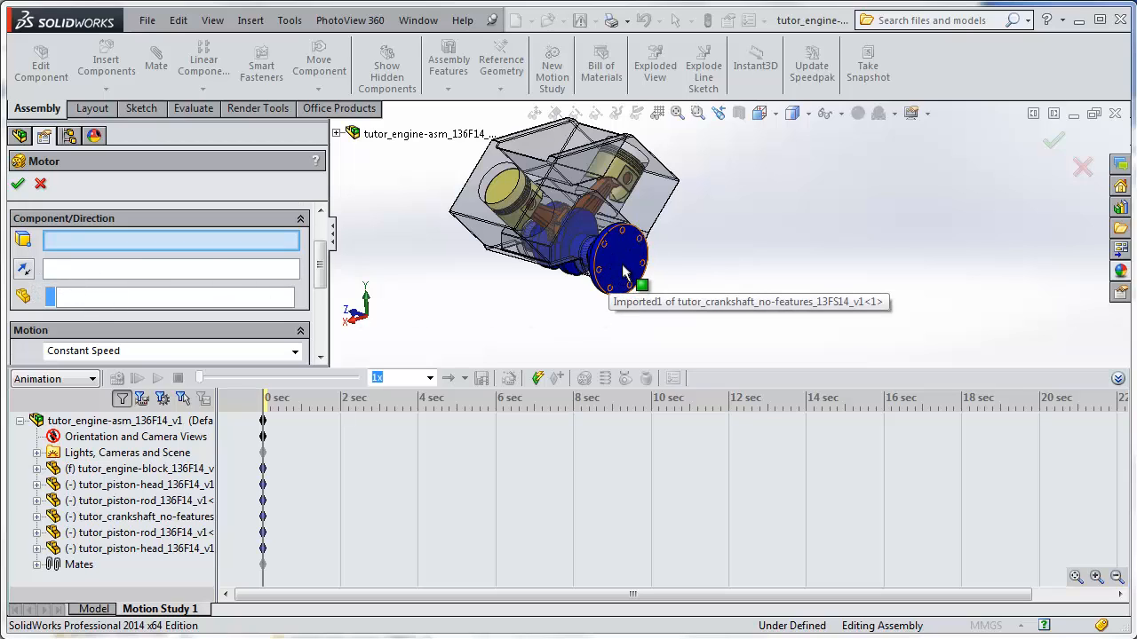
click(624, 272)
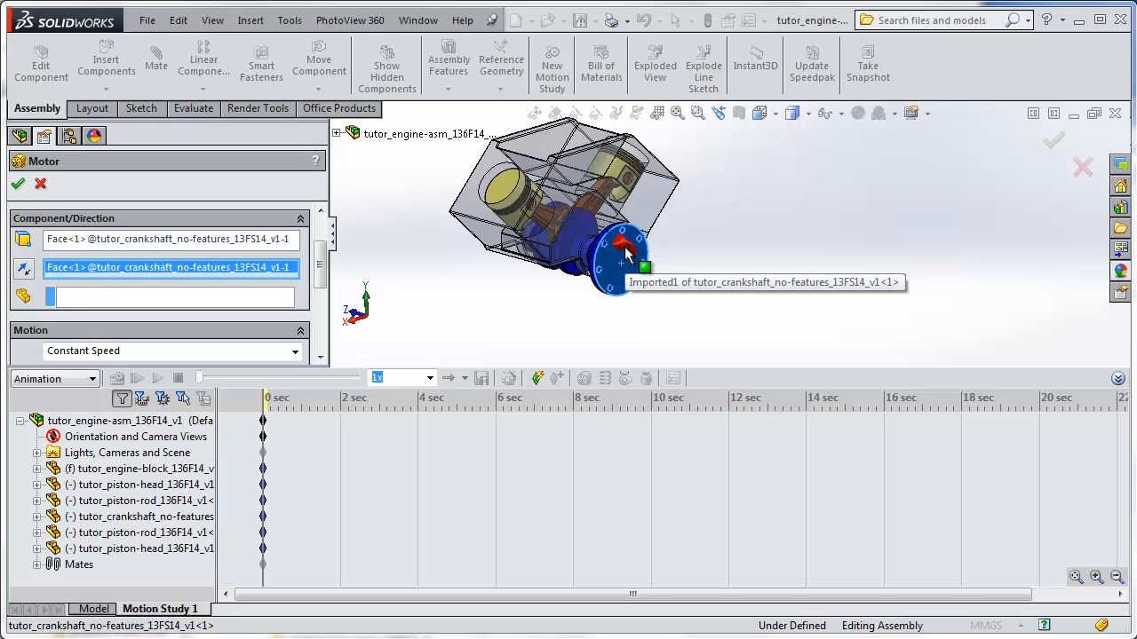
click(24, 271)
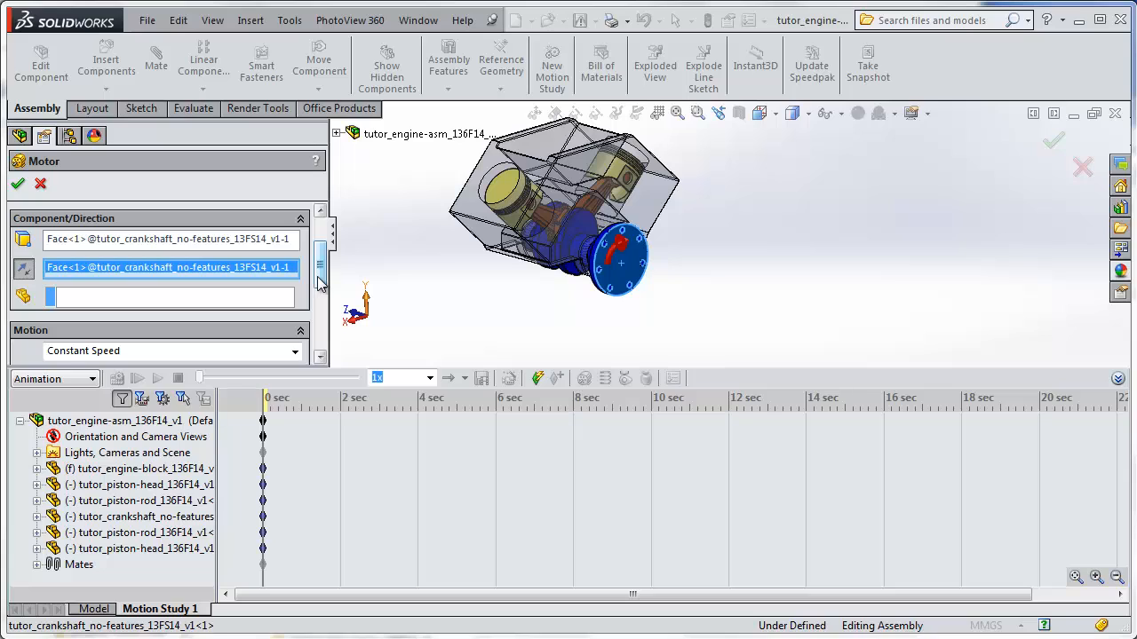
drag(318, 281, 320, 320)
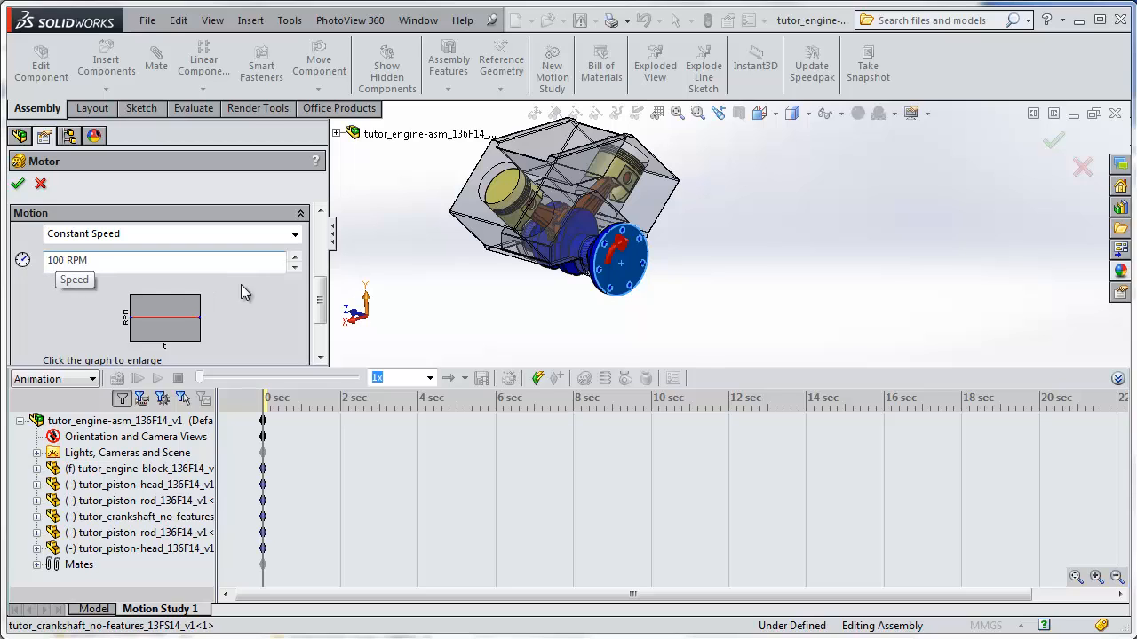
drag(322, 293, 322, 342)
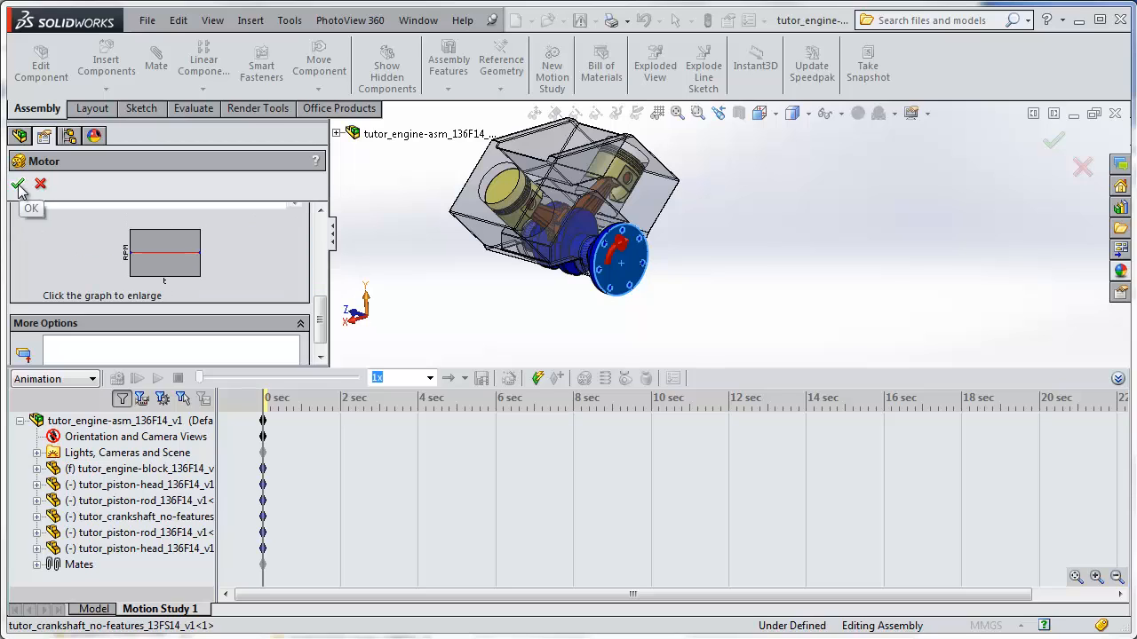
click(18, 182)
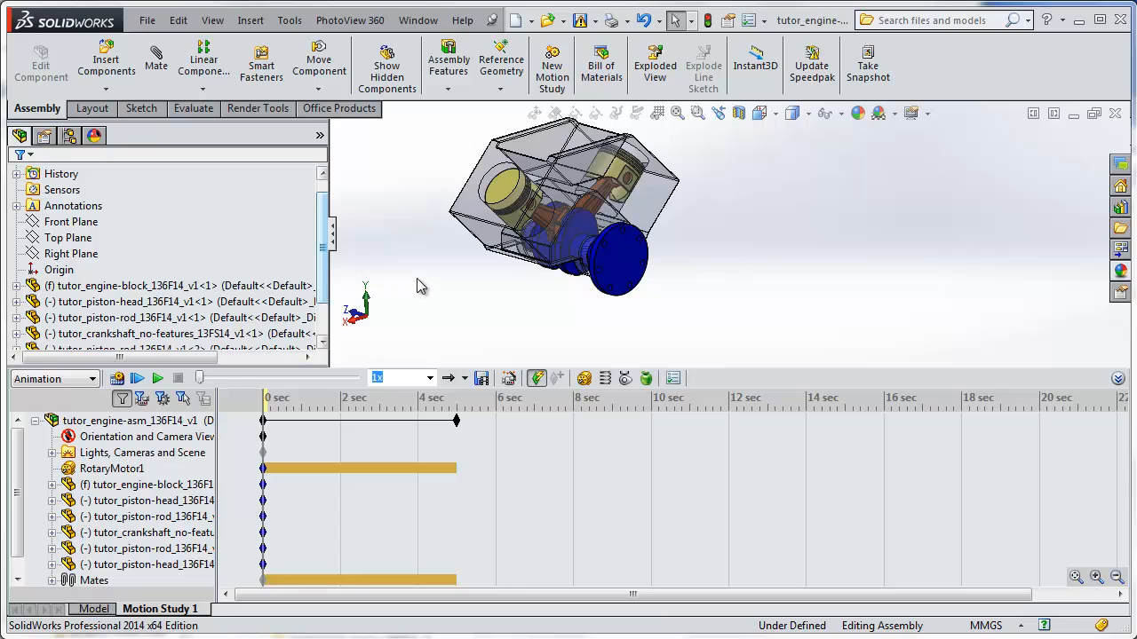
click(304, 421)
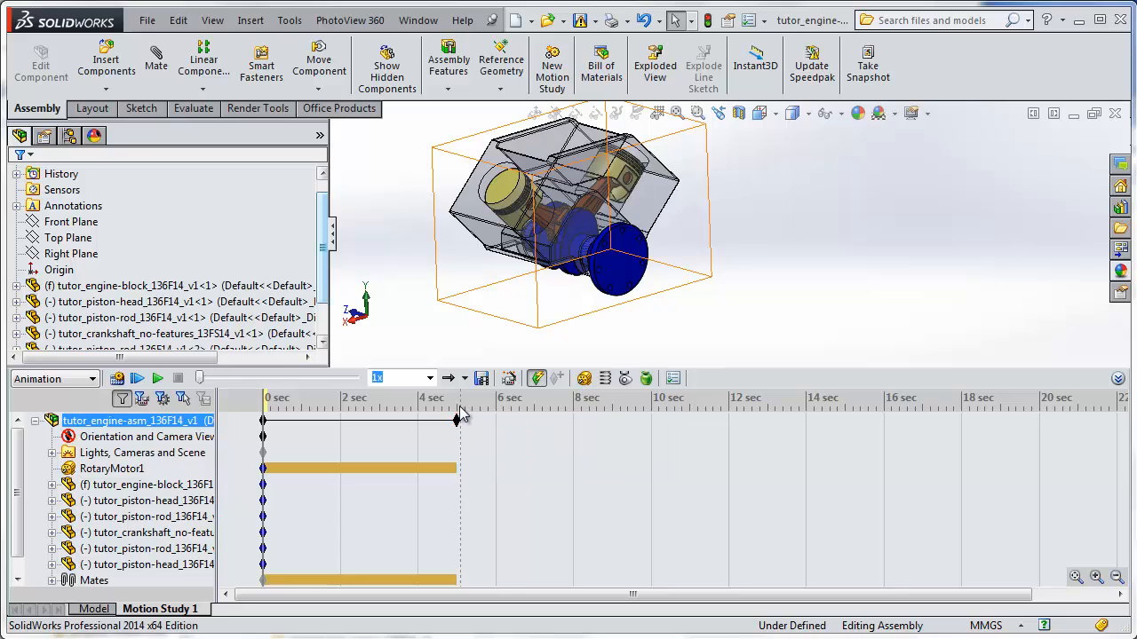
click(477, 315)
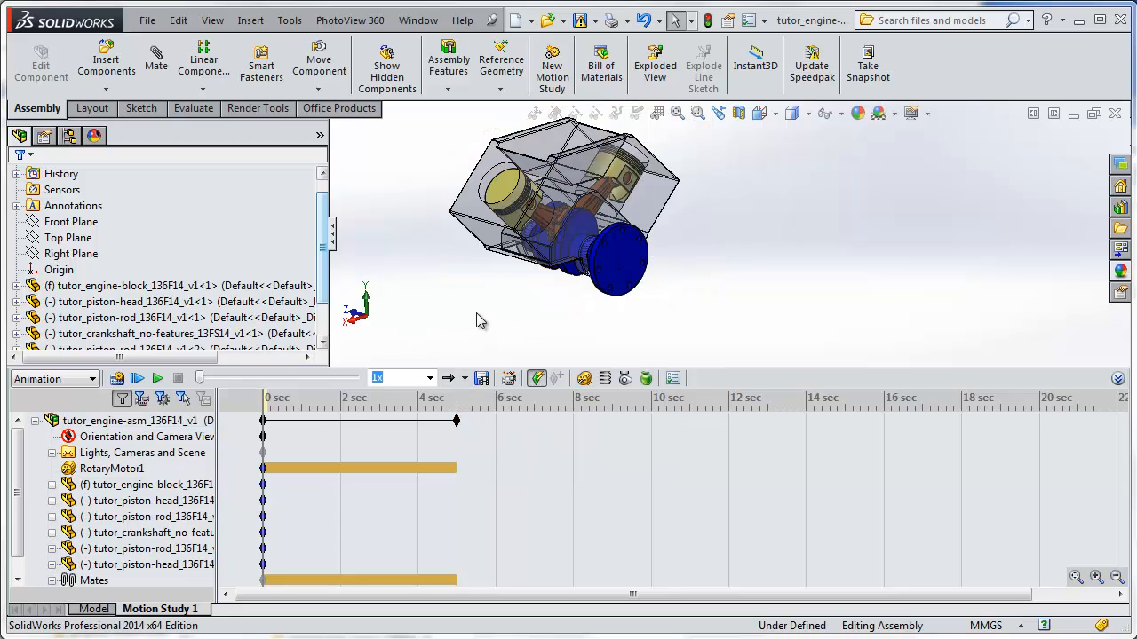
click(340, 419)
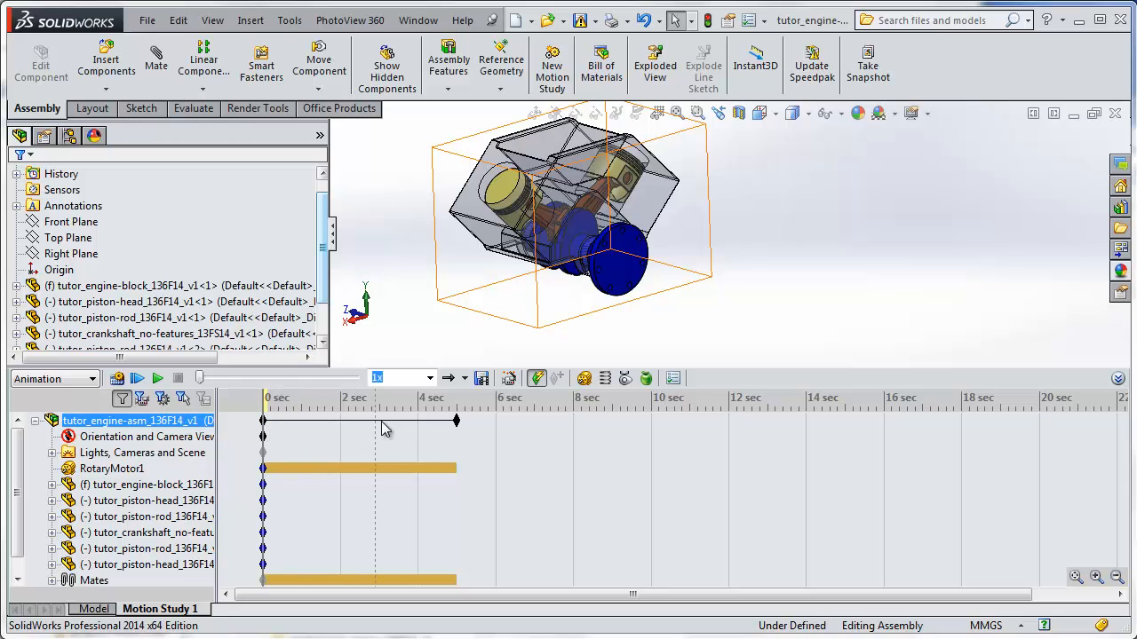
click(275, 436)
click(291, 424)
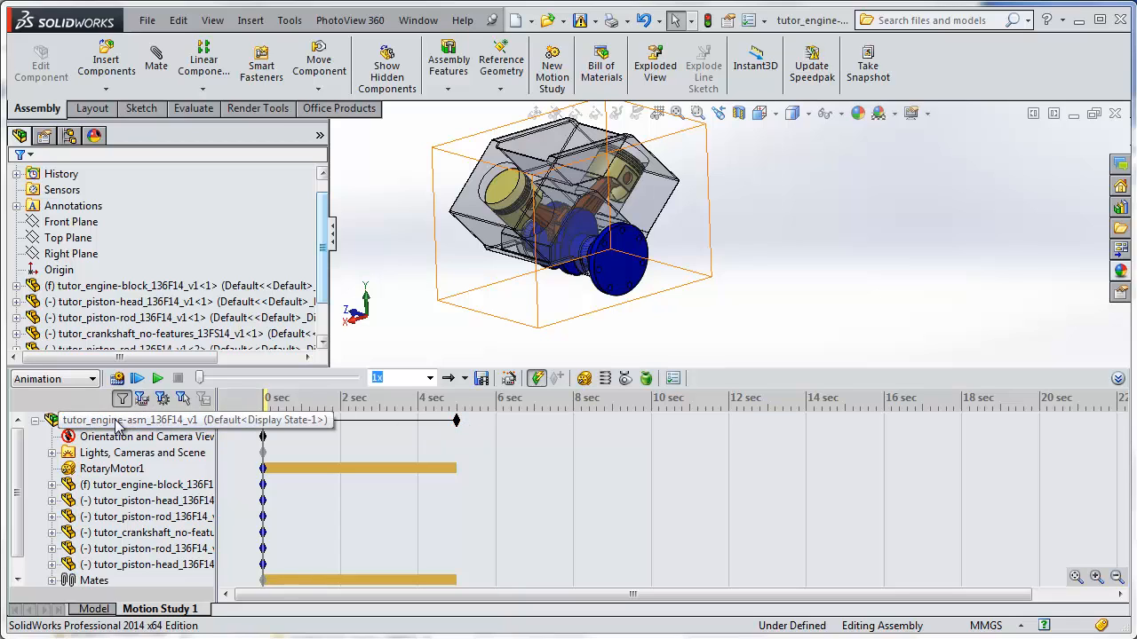
click(124, 469)
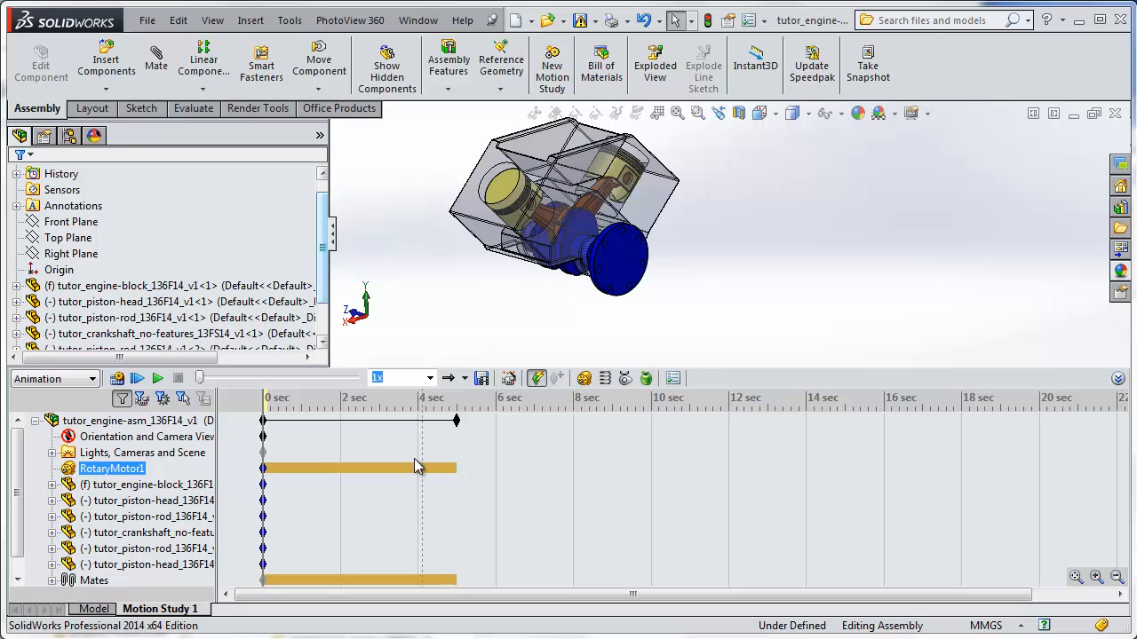
Play the motor-driven engine animation, and play it a second time.
click(157, 380)
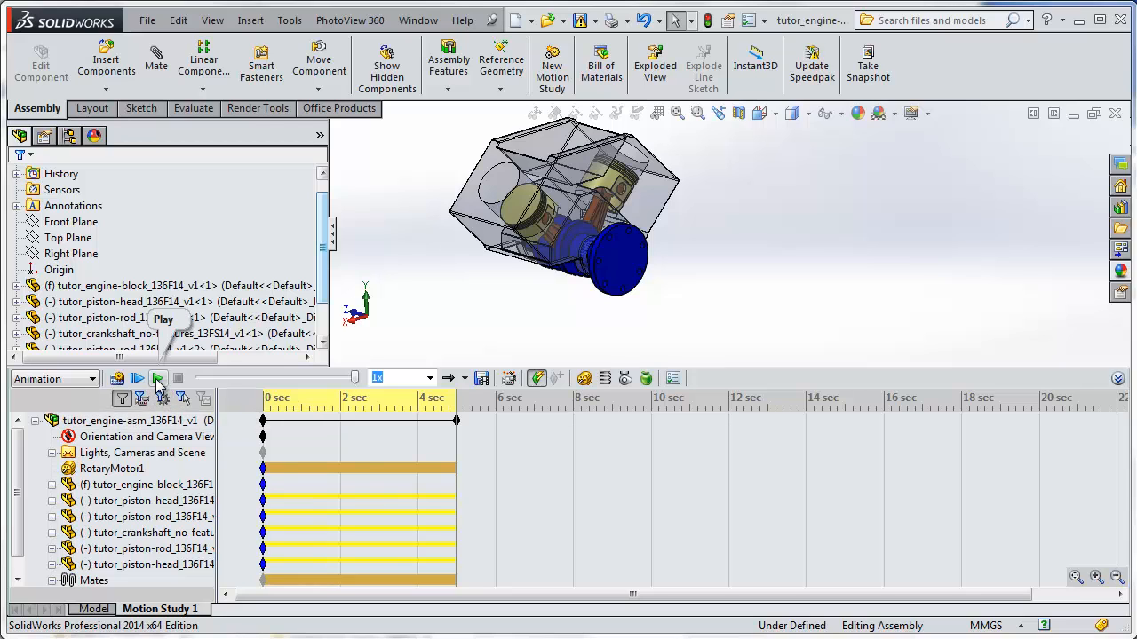
click(157, 379)
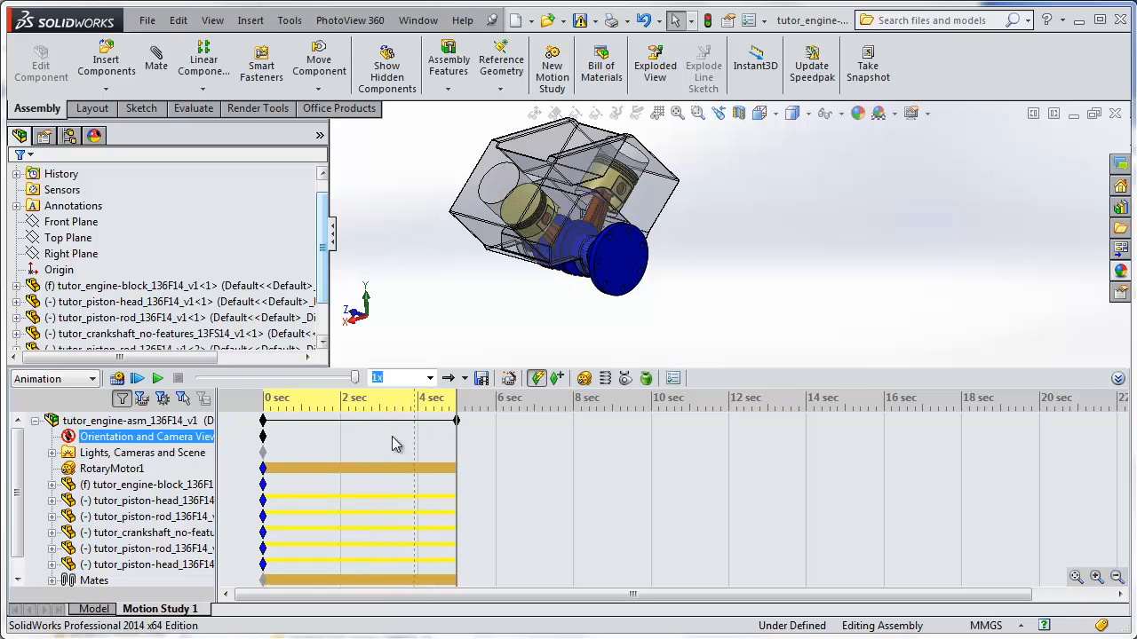
Scrub the animation's time bar back to about 2.3 seconds to view the pistons at that moment.
click(271, 410)
click(377, 464)
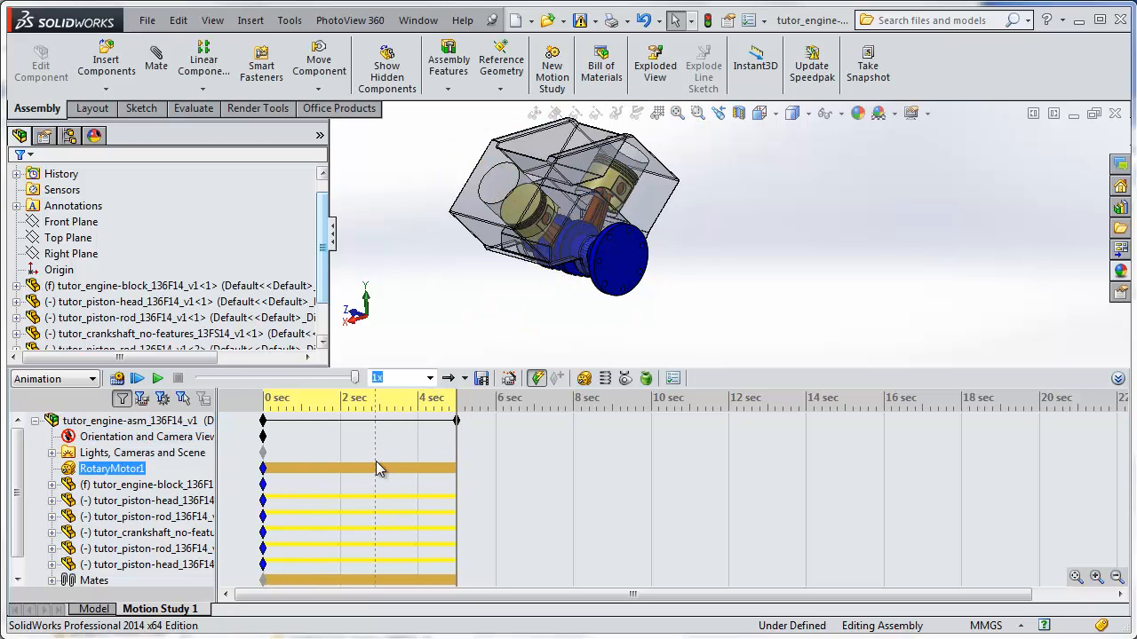
click(374, 456)
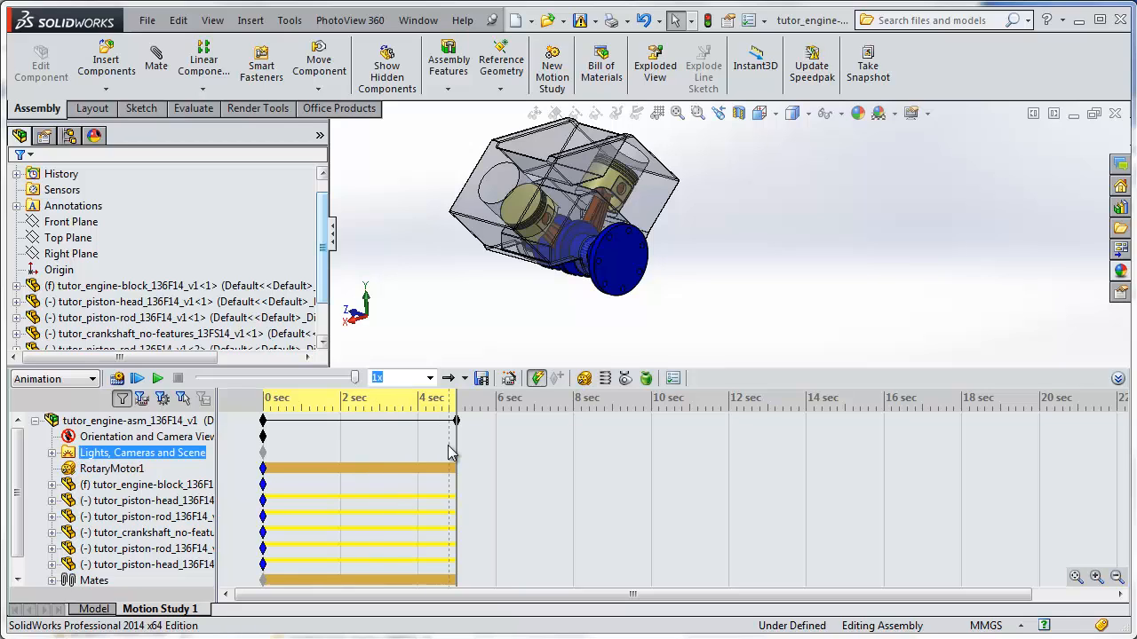
click(457, 441)
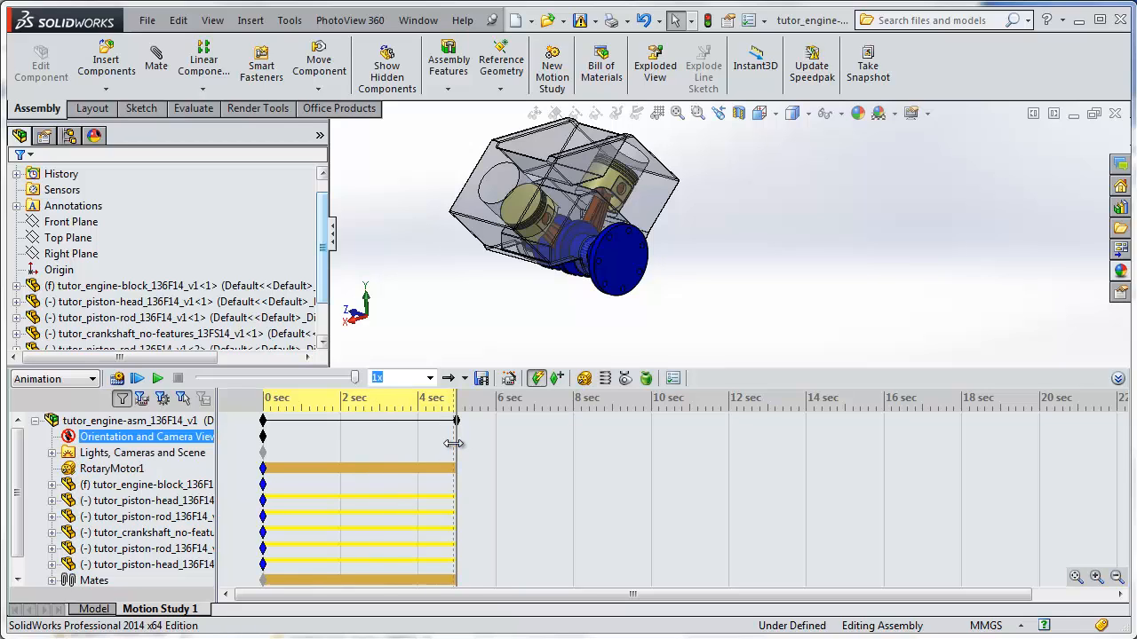
click(455, 443)
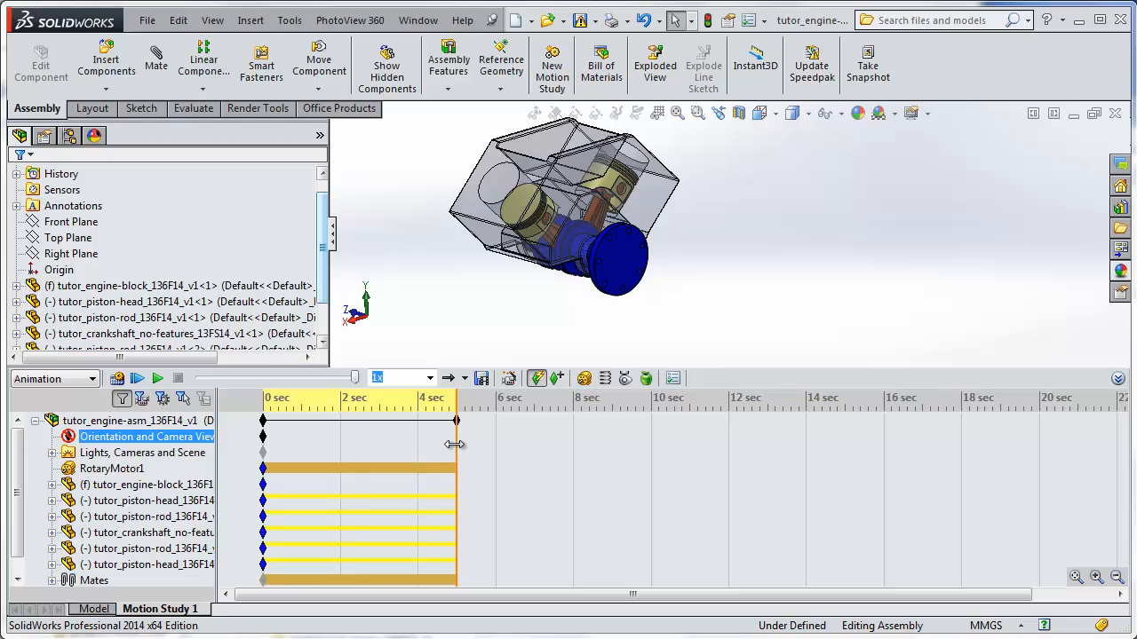
drag(454, 444, 355, 468)
click(372, 459)
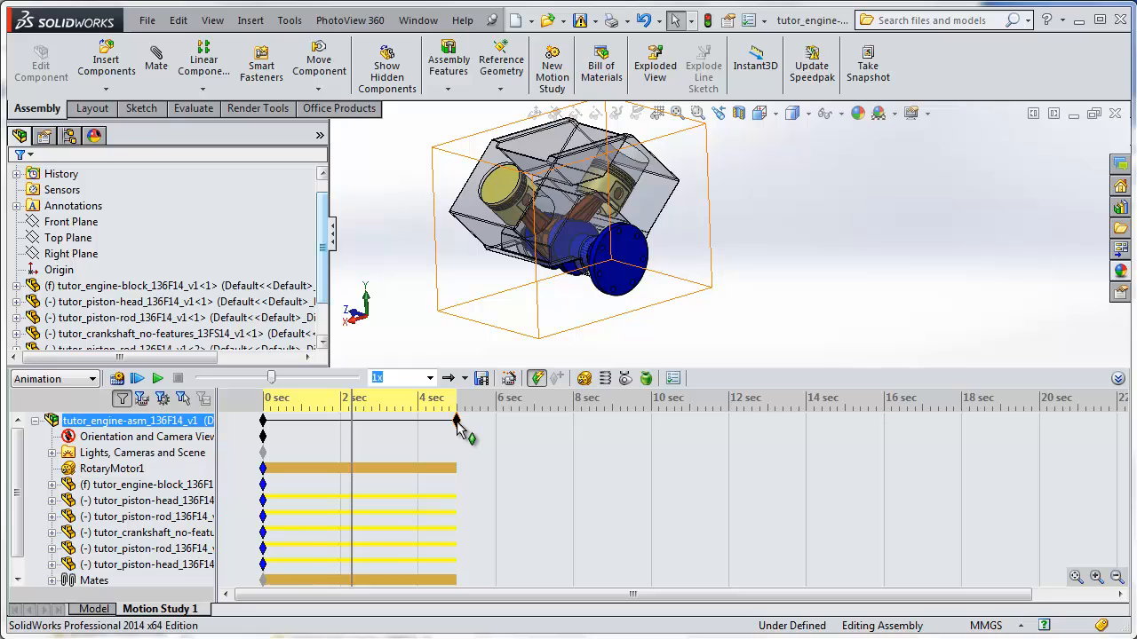
Extend the animation's end key to 10 seconds and play the longer animation.
drag(458, 427, 651, 423)
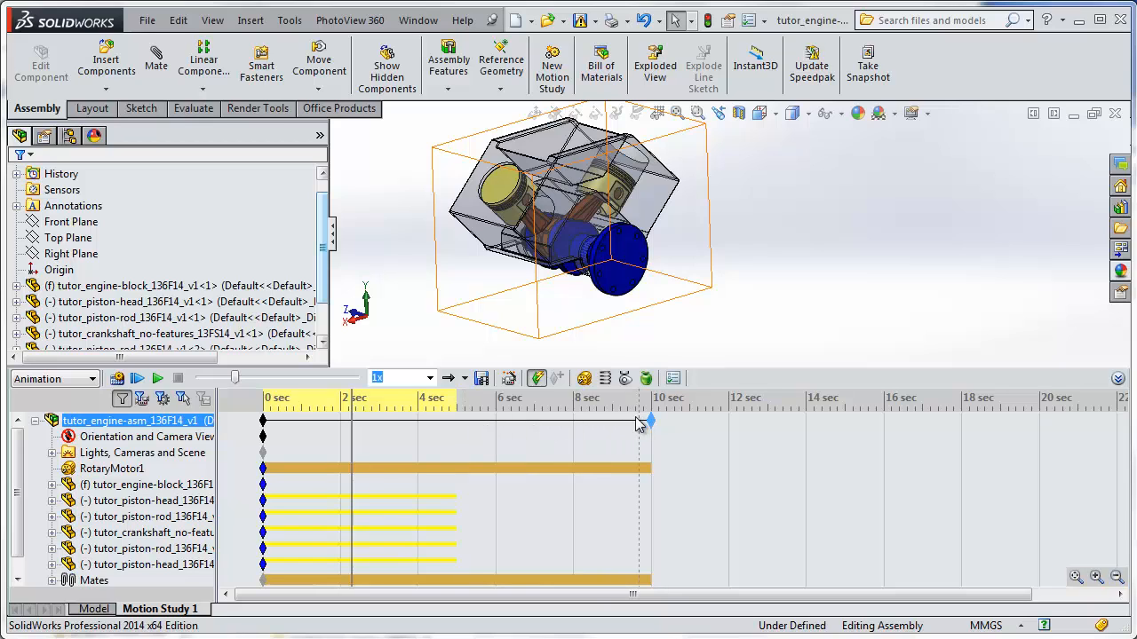
click(158, 381)
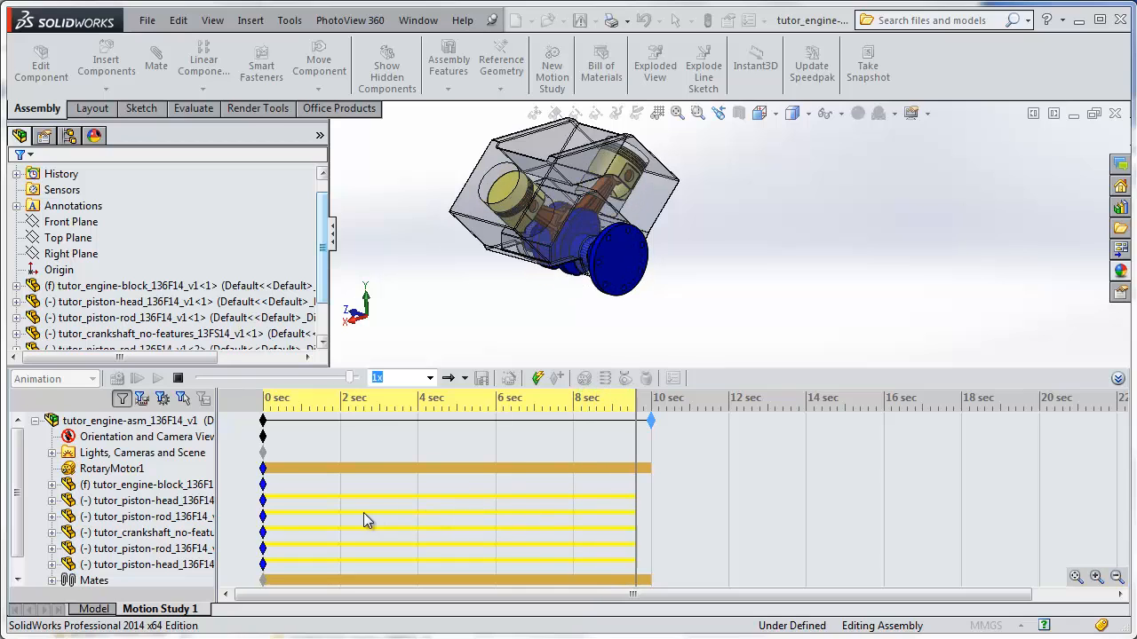
click(269, 503)
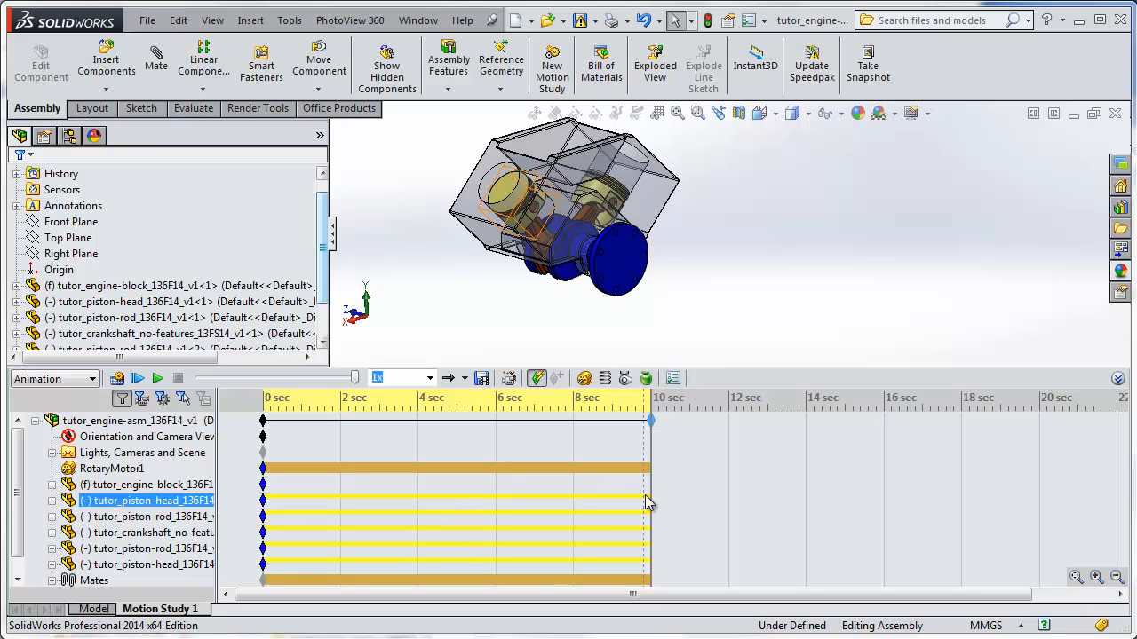
click(647, 485)
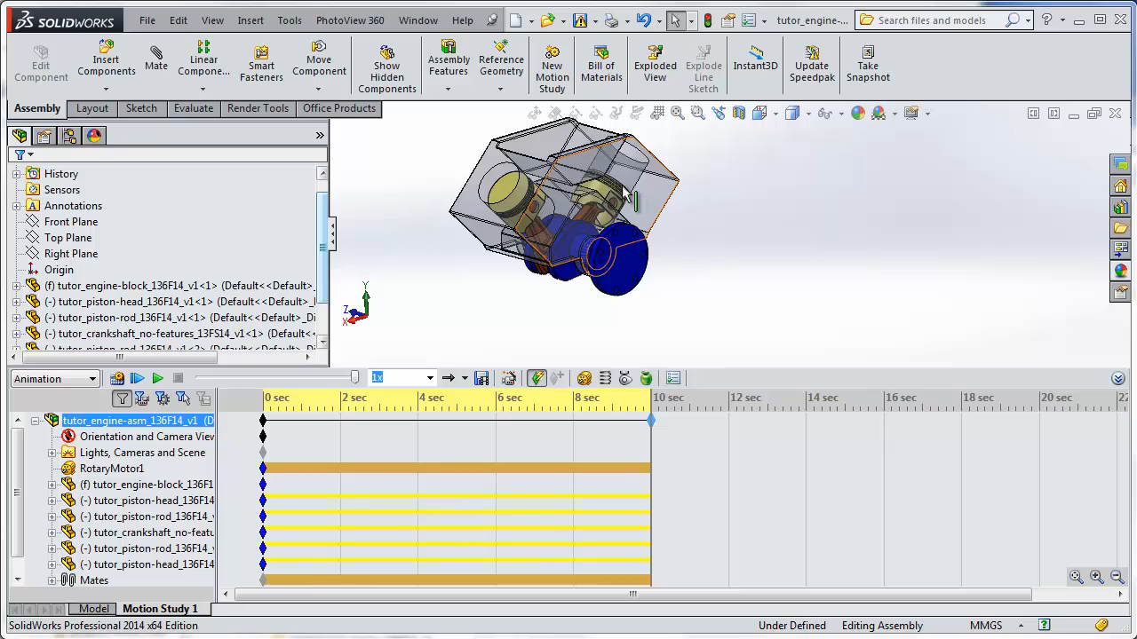
Add a model rotation with the Animation Wizard: one clockwise rotation about the Y-axis, 10 seconds long, starting at 0 seconds.
right_click(702, 245)
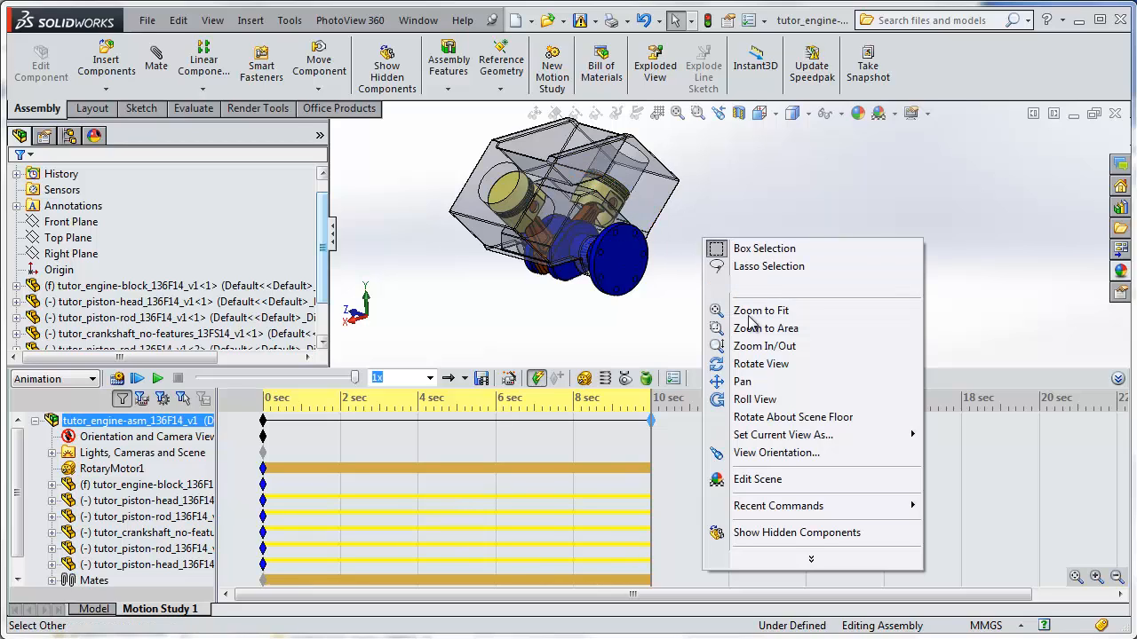
click(757, 382)
drag(640, 218, 766, 253)
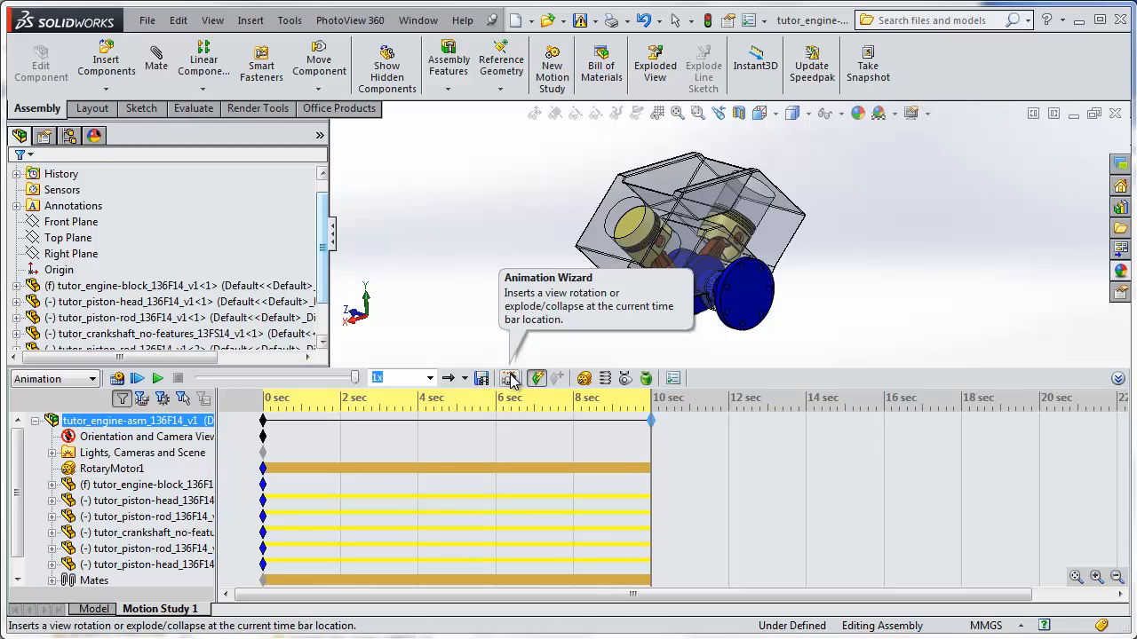
click(511, 380)
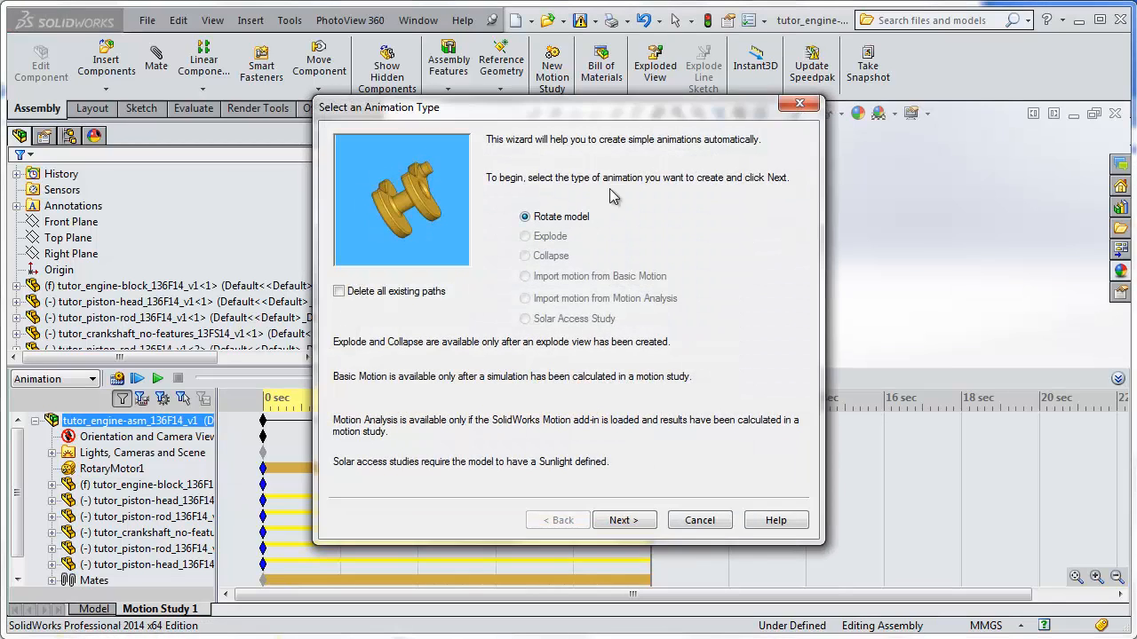
drag(587, 115, 322, 134)
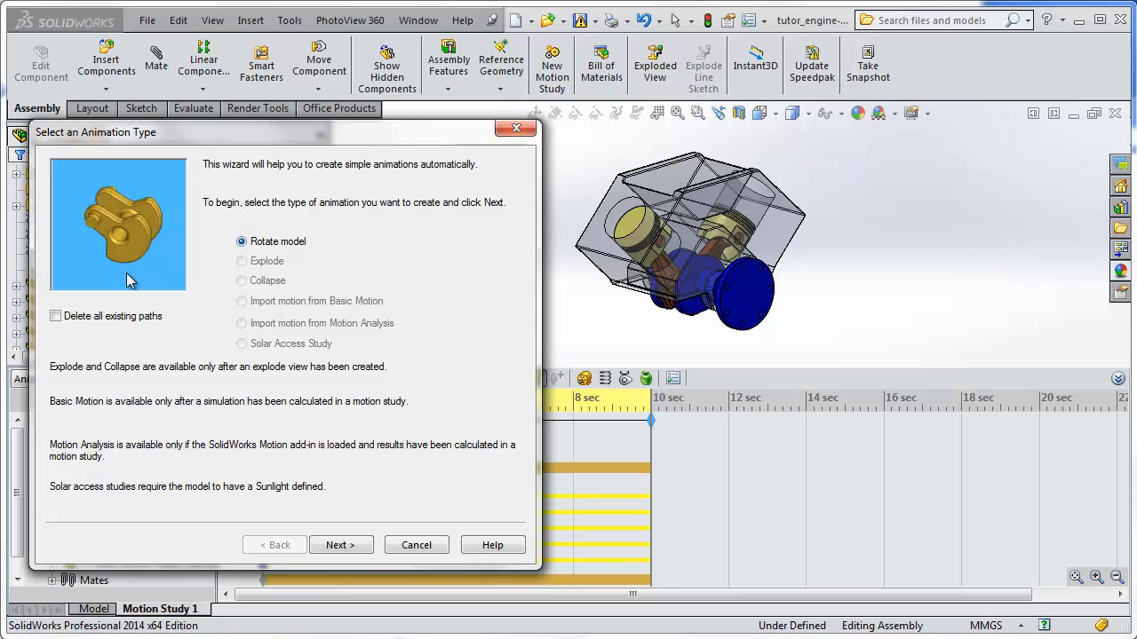
click(364, 545)
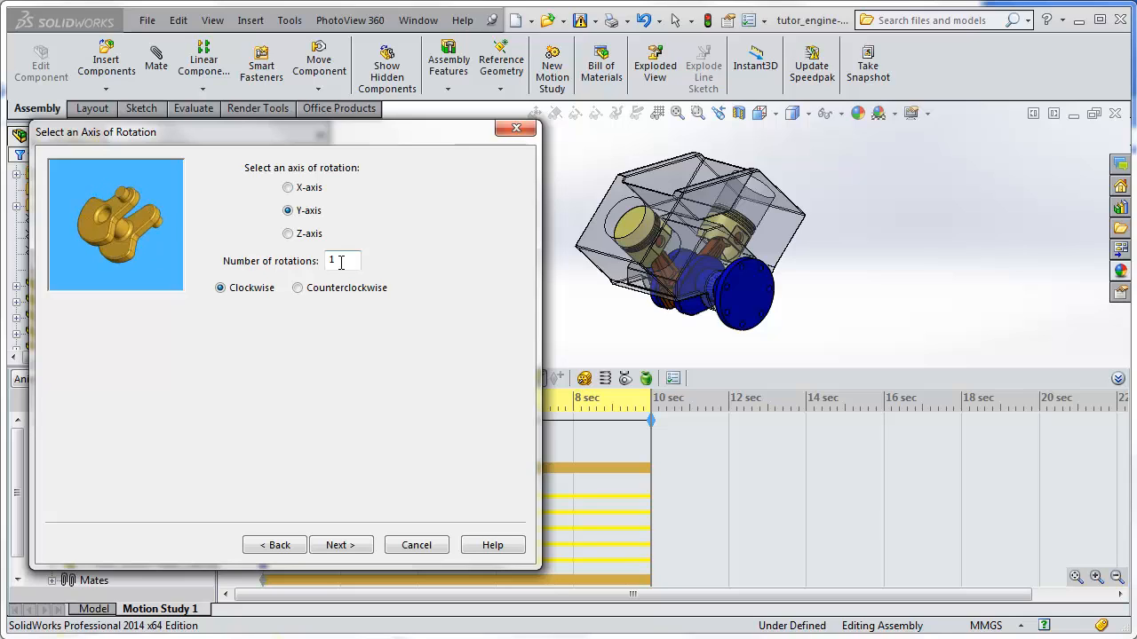
click(345, 545)
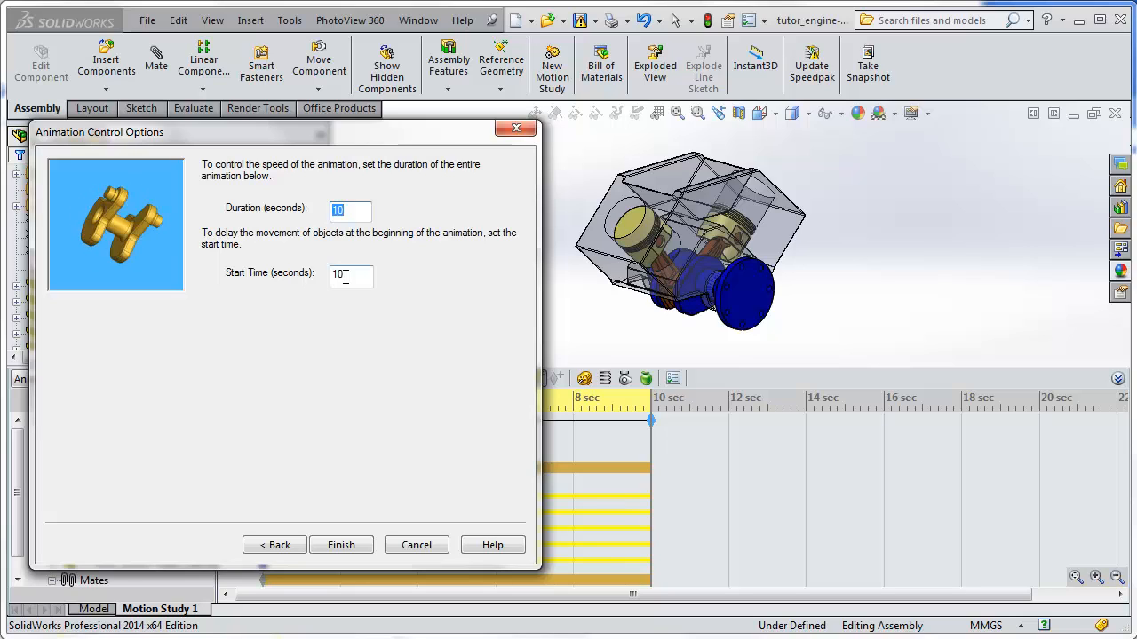
drag(351, 276, 335, 274)
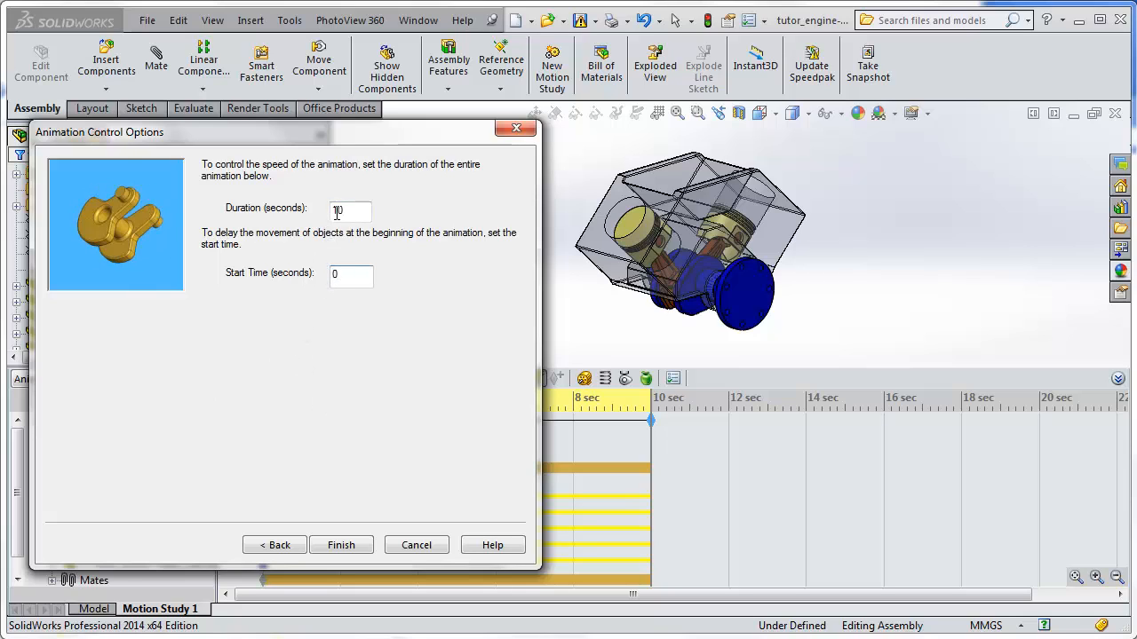
click(346, 545)
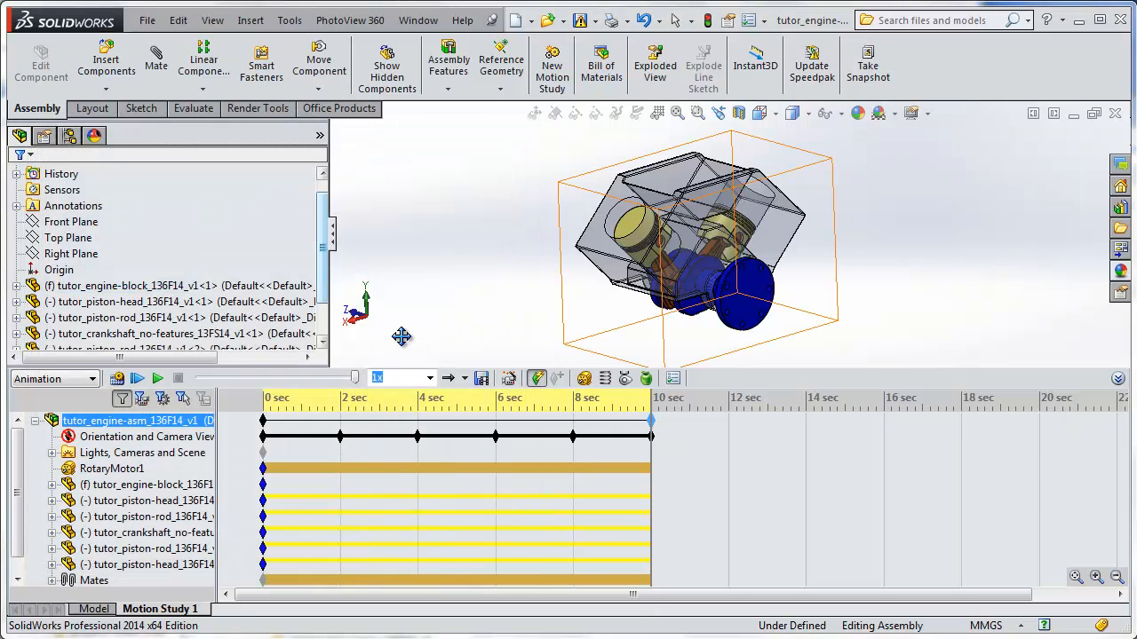
Calculate the motion study, and enable playback and creation of view keys for Orientation and Camera Views.
click(117, 379)
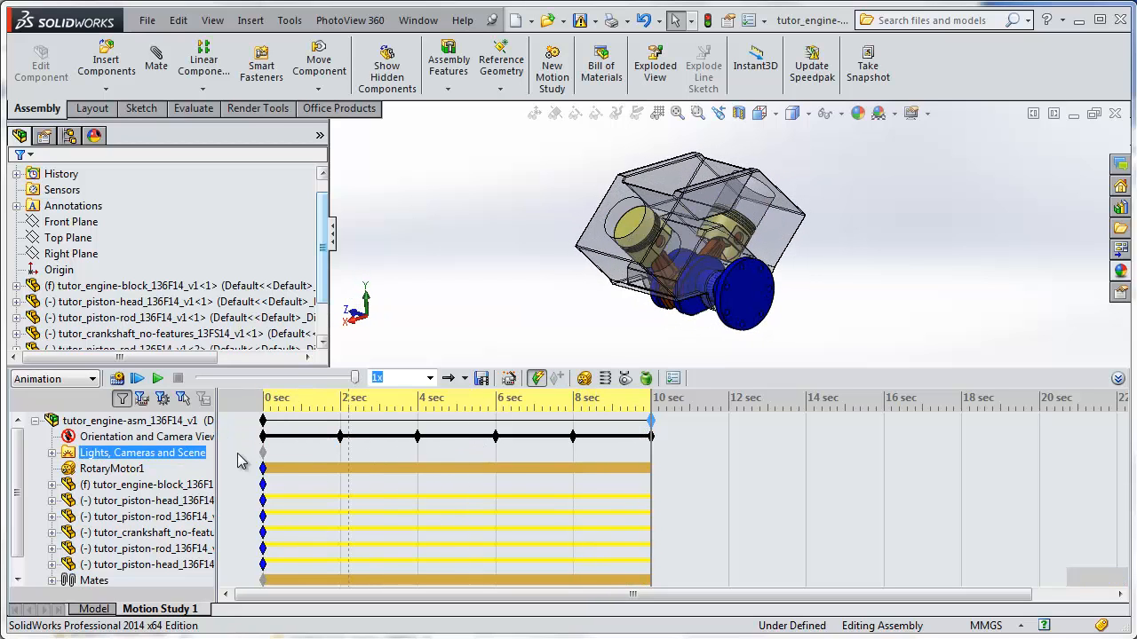
right_click(101, 442)
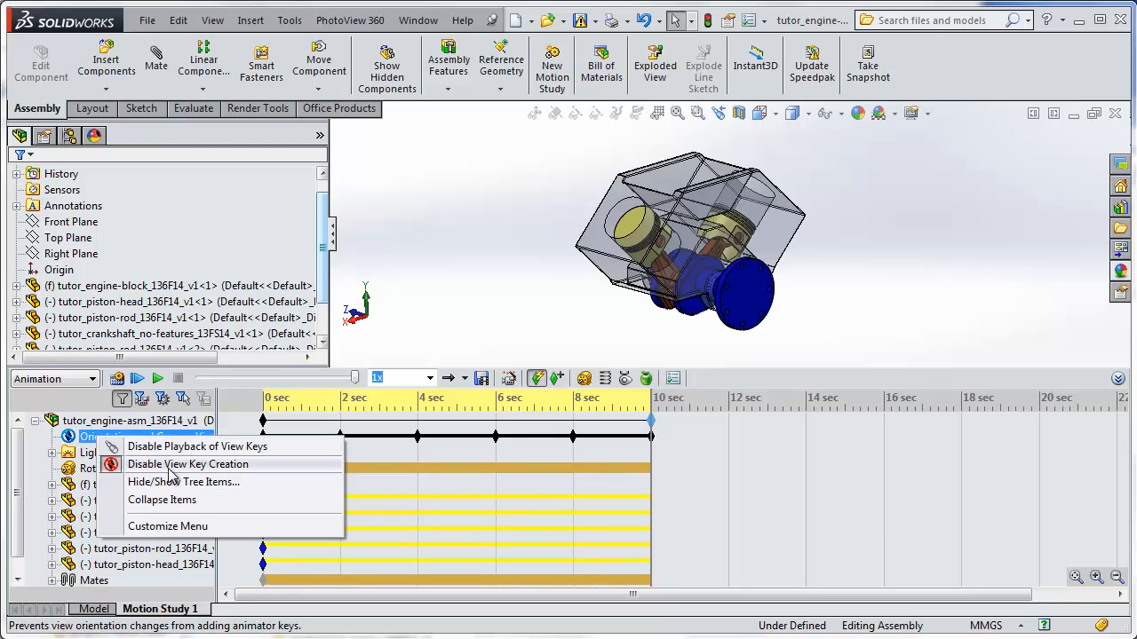
click(115, 468)
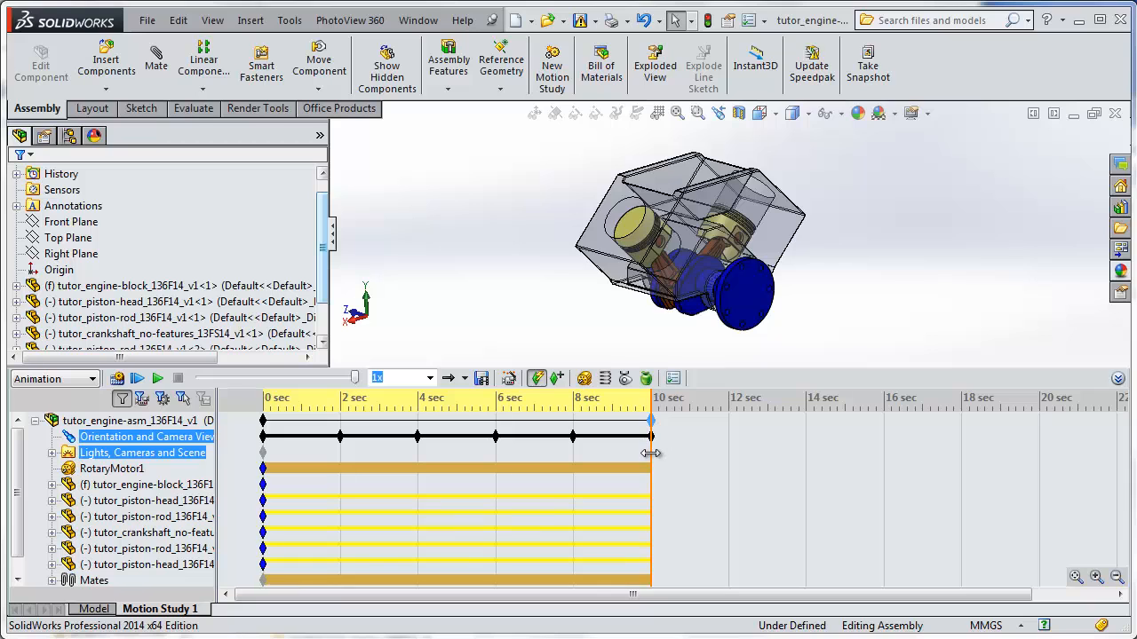
Scrub the time bar to 2 seconds to check the view rotation, and return it to 0 seconds.
drag(650, 455, 340, 548)
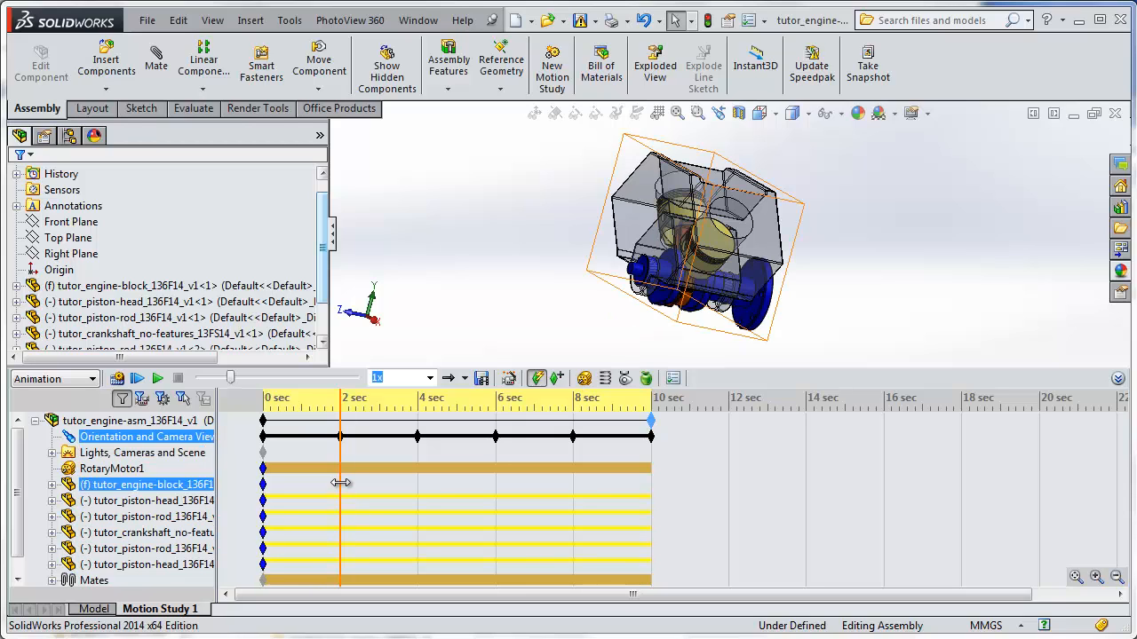
ctrl+drag(421, 447, 570, 447)
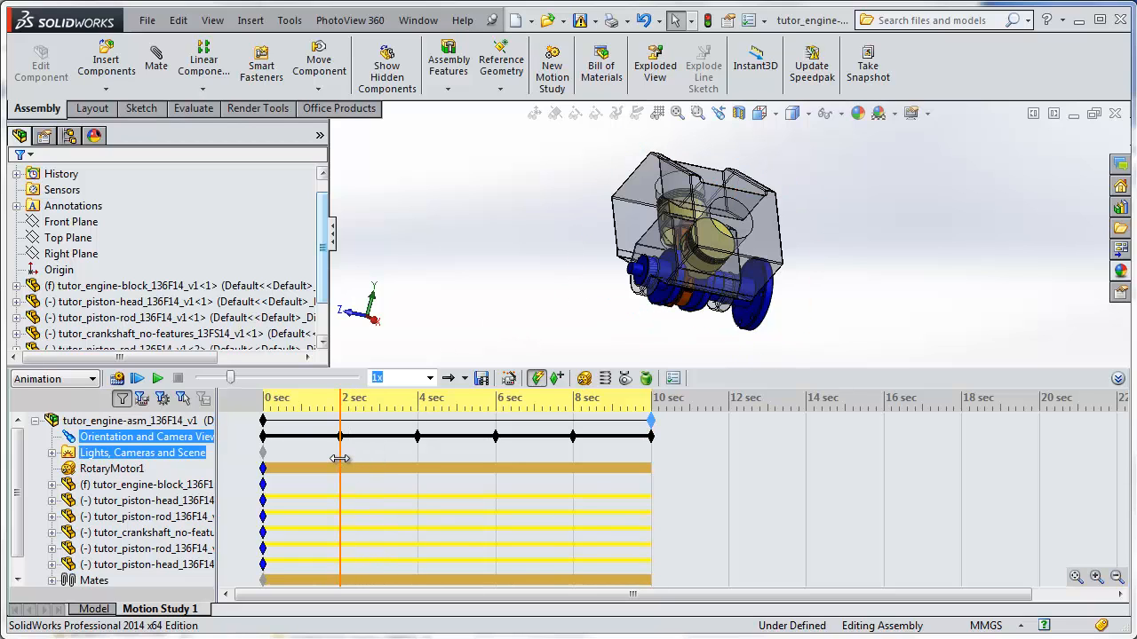
drag(340, 459, 265, 515)
click(358, 533)
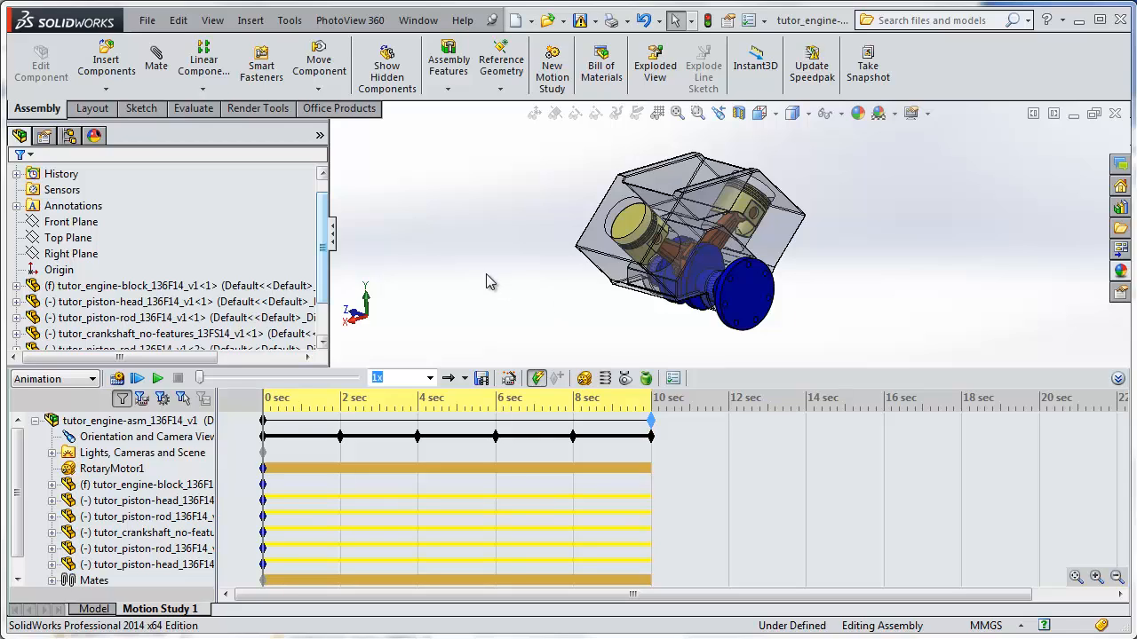
Start saving the animation as an AVI with the SolidWorks screen renderer and a custom aspect ratio of 16 : 9.
click(480, 380)
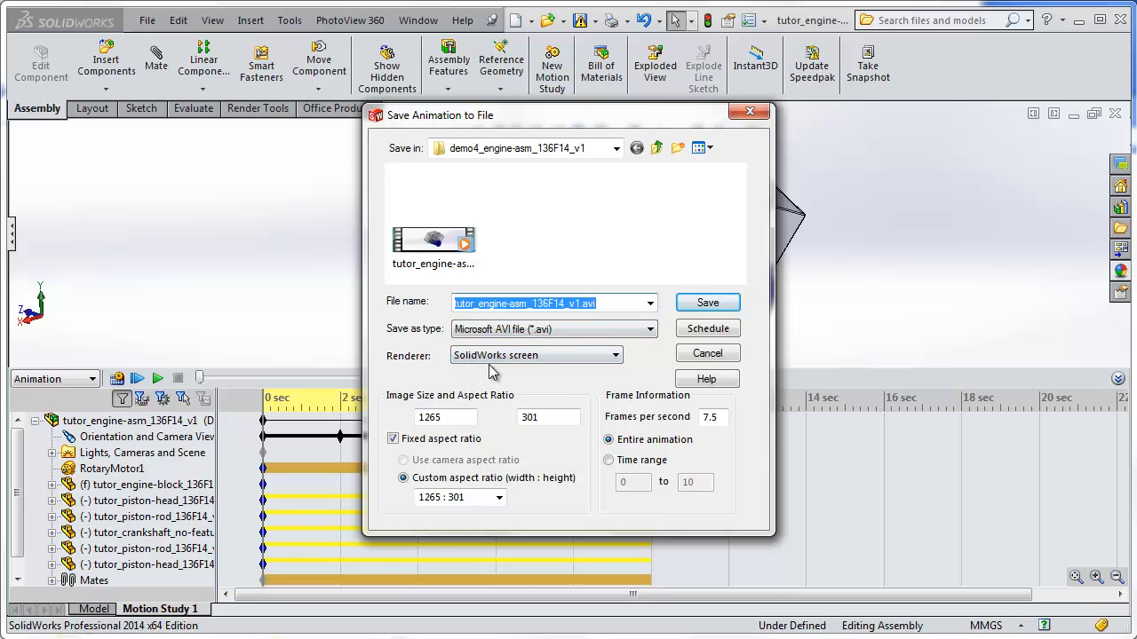
click(615, 356)
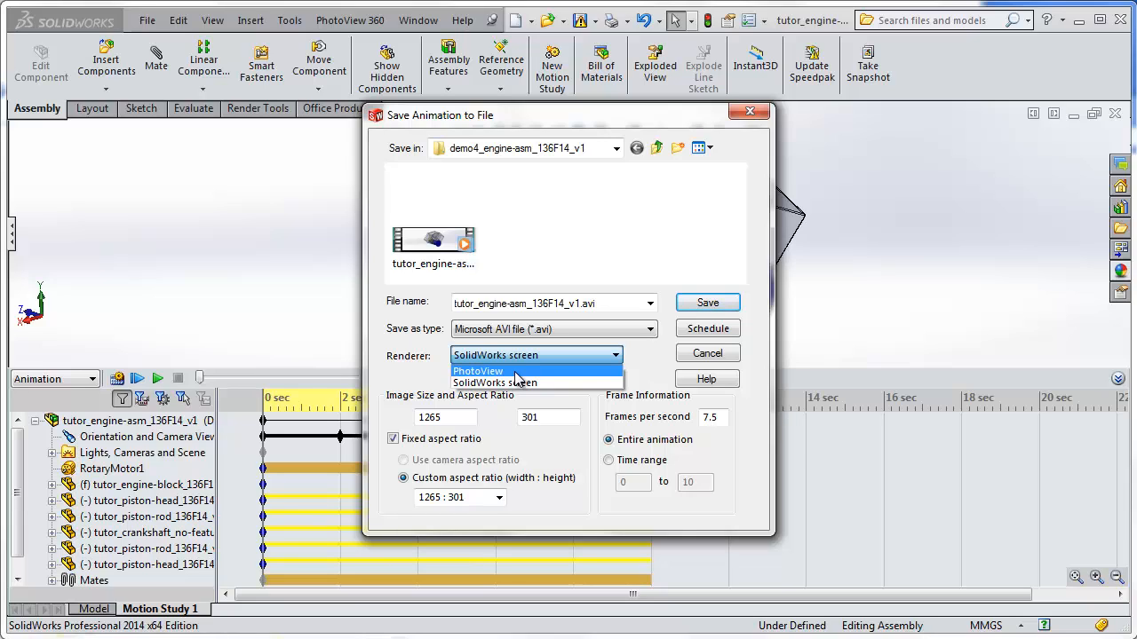
click(590, 289)
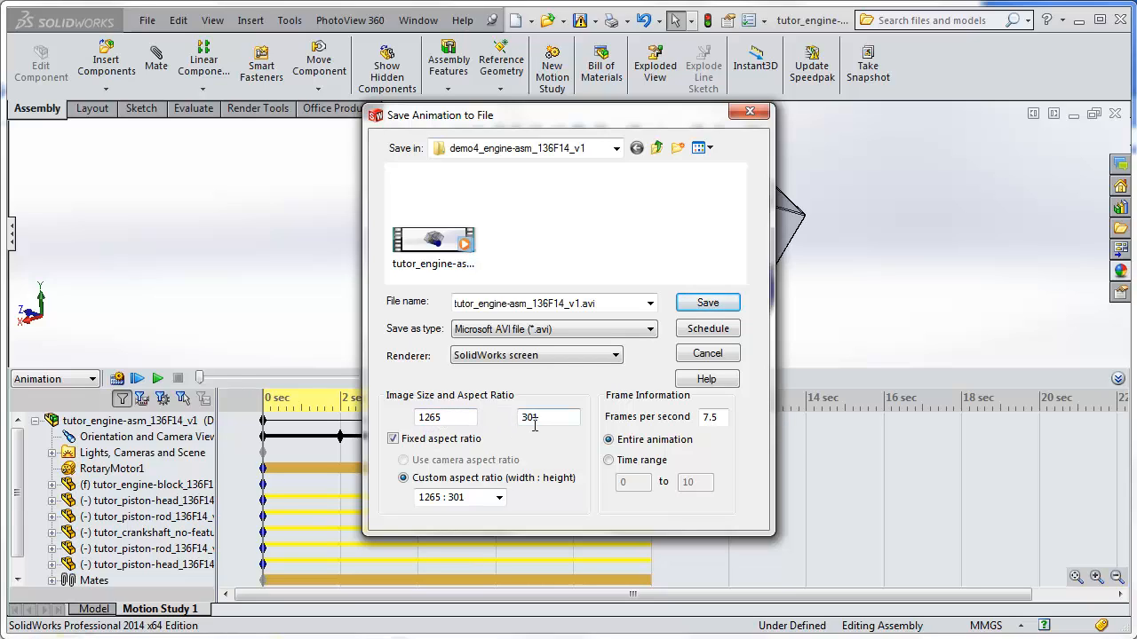
drag(610, 114, 549, 444)
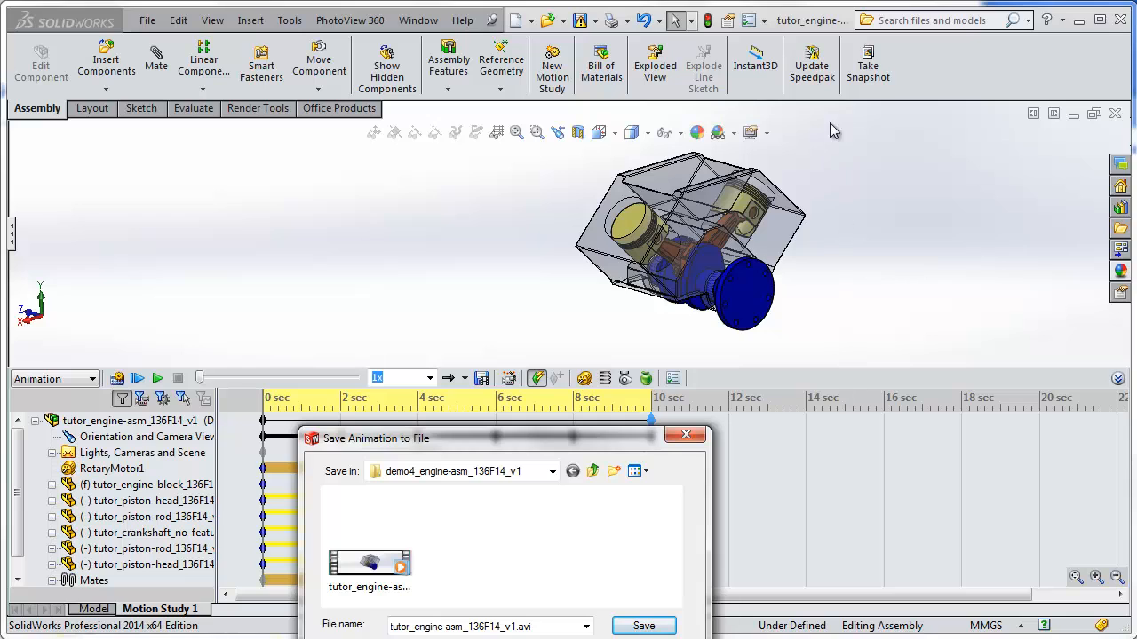
drag(617, 448, 338, 157)
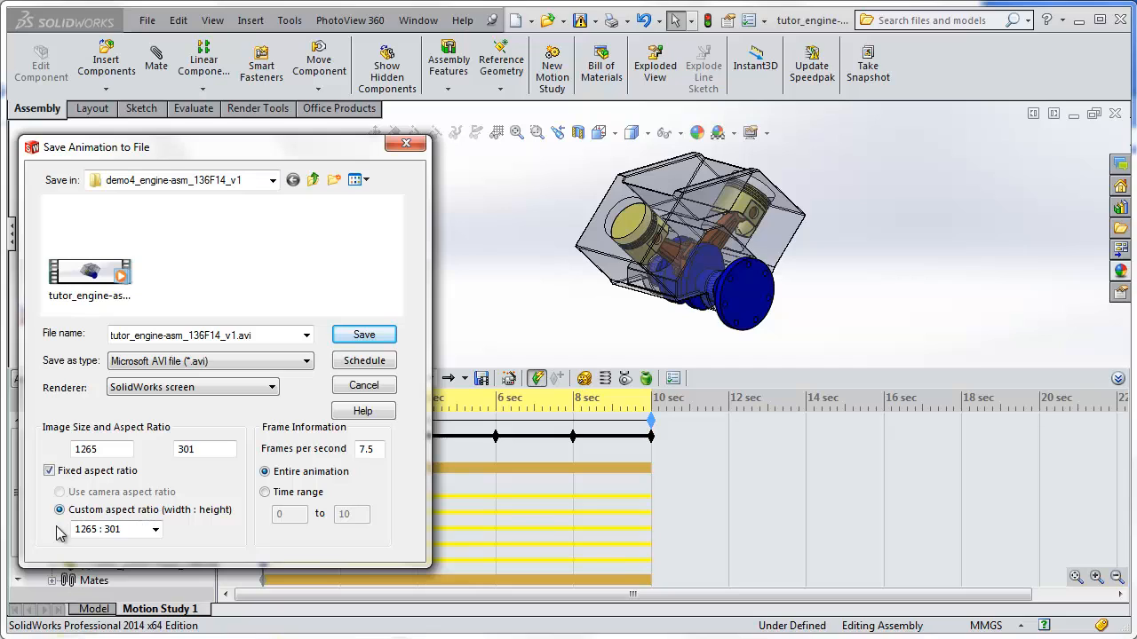
click(156, 530)
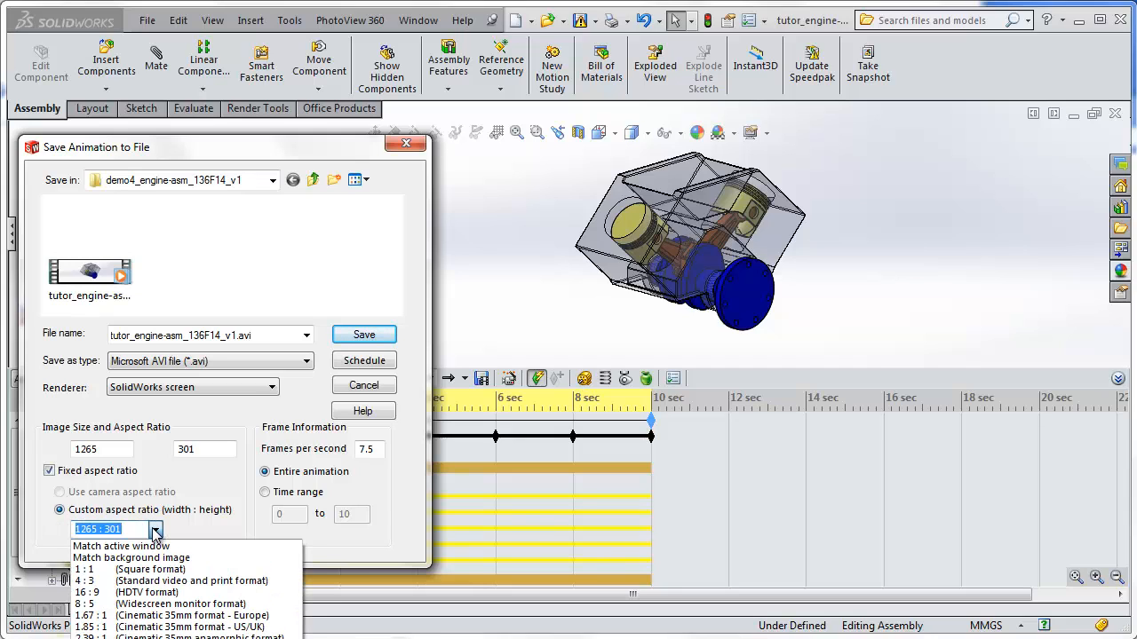
click(155, 593)
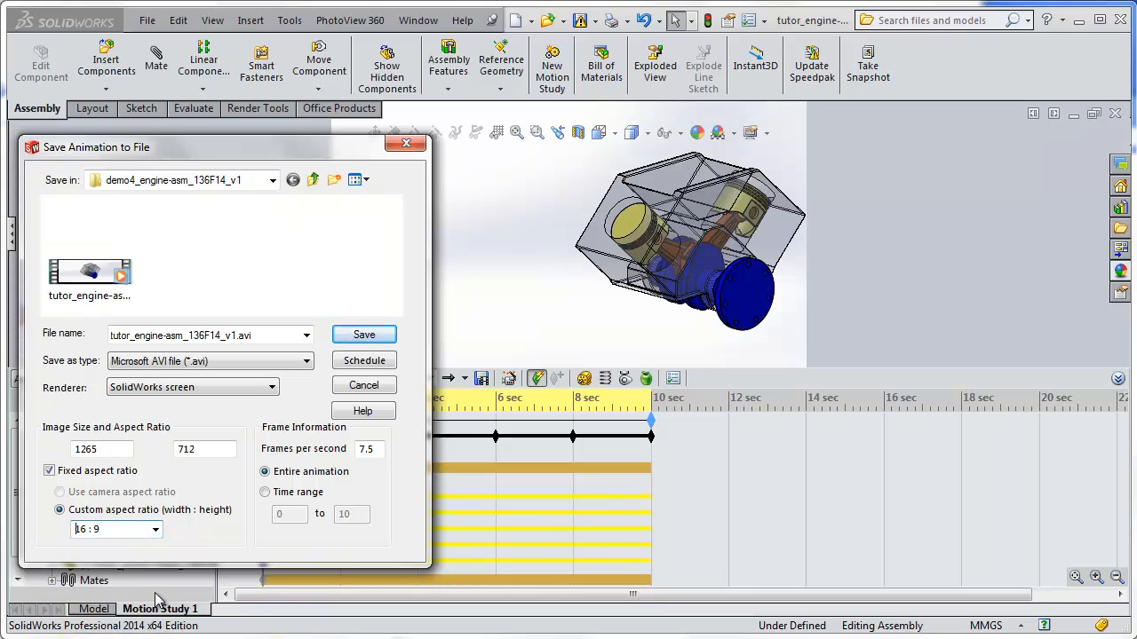
drag(321, 149, 321, 437)
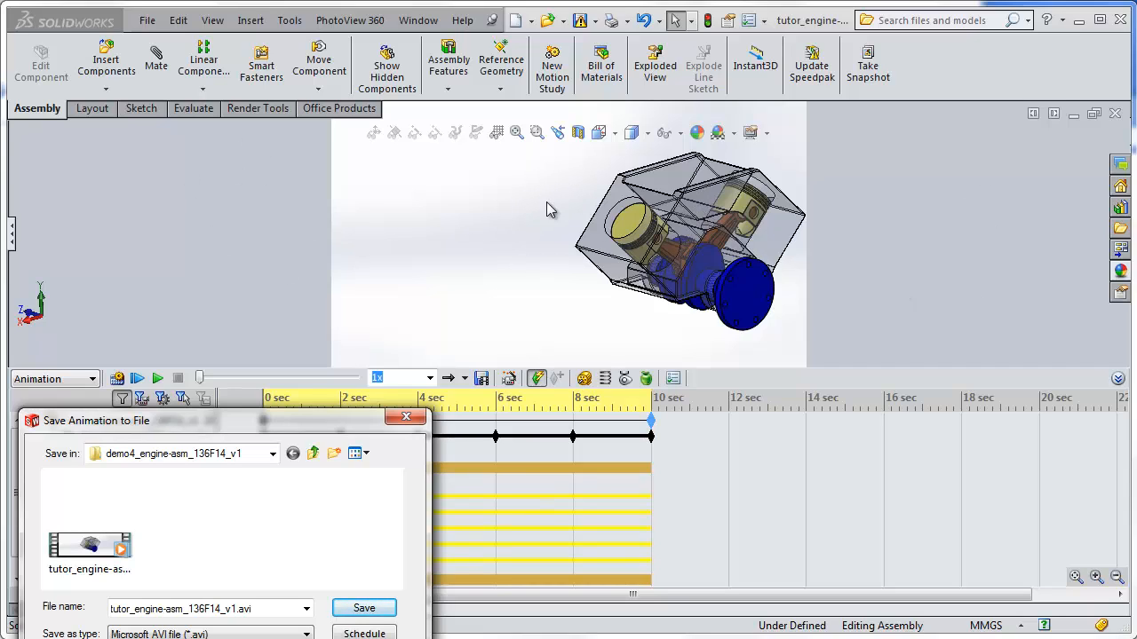
drag(323, 428, 336, 174)
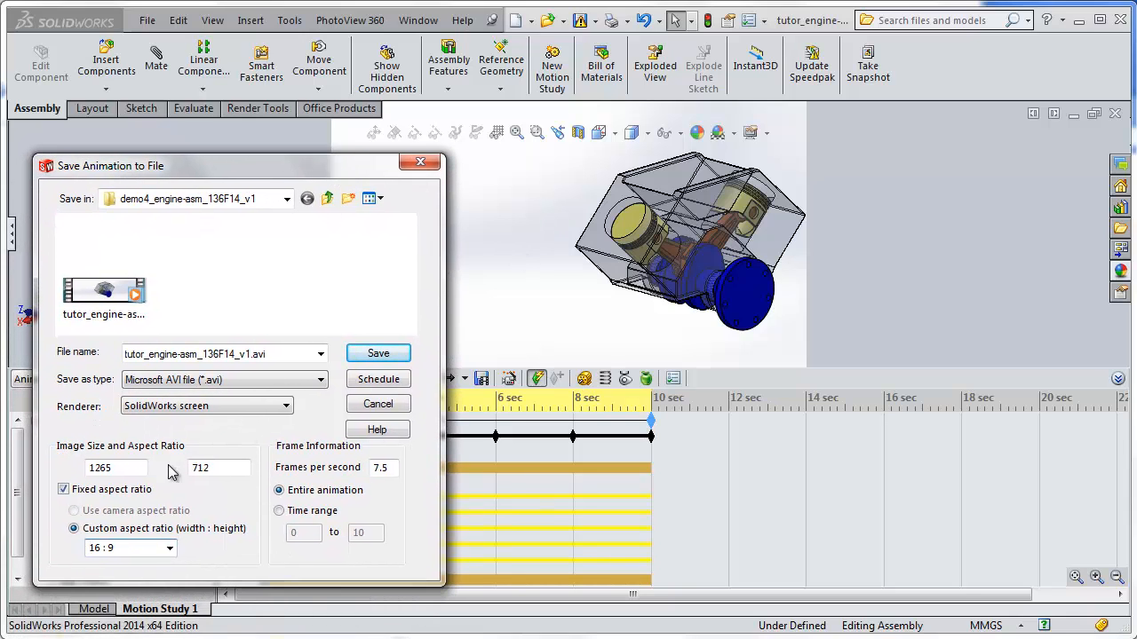
Set the image width to 800 and save the animation, replacing the existing tutor_engine-asm_136F14_v1.avi.
click(113, 471)
drag(129, 468, 82, 470)
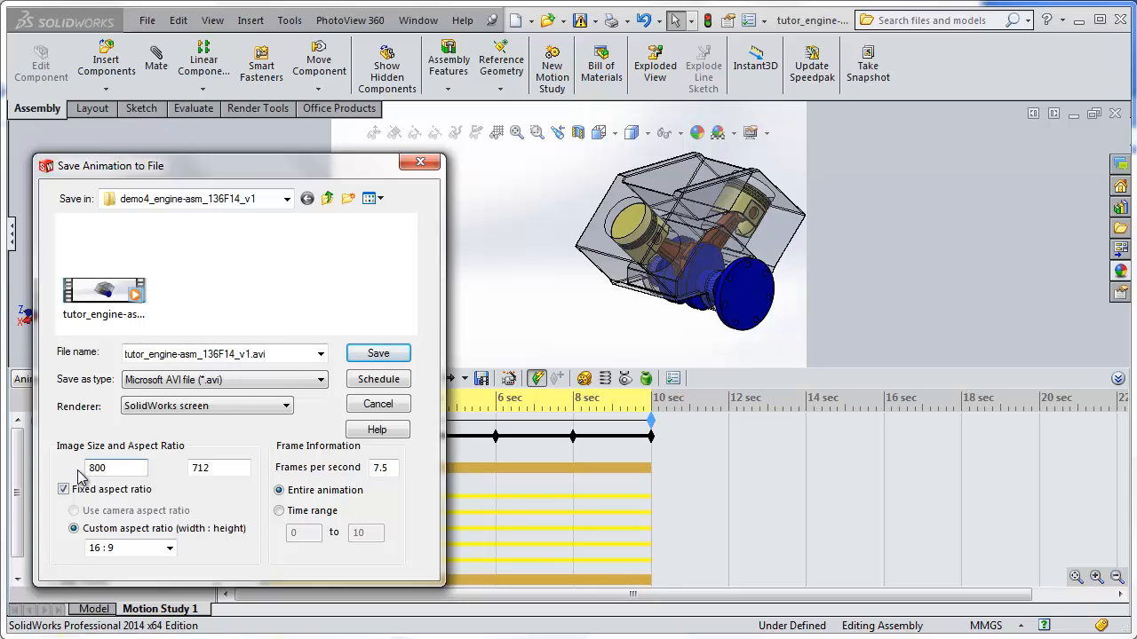
key(Return)
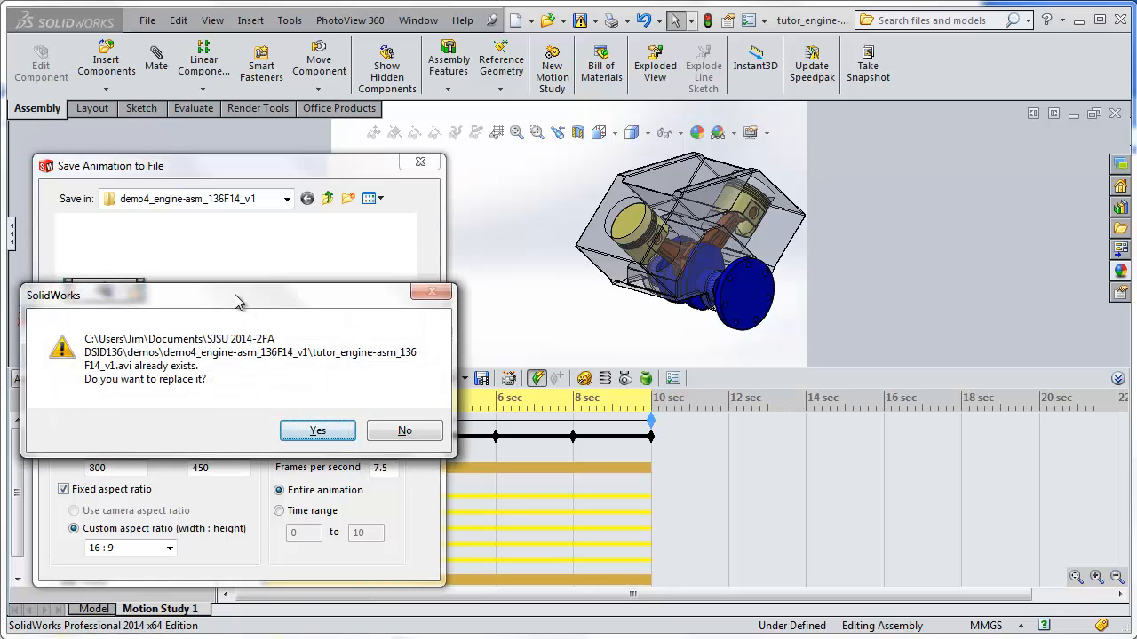
drag(238, 302, 242, 229)
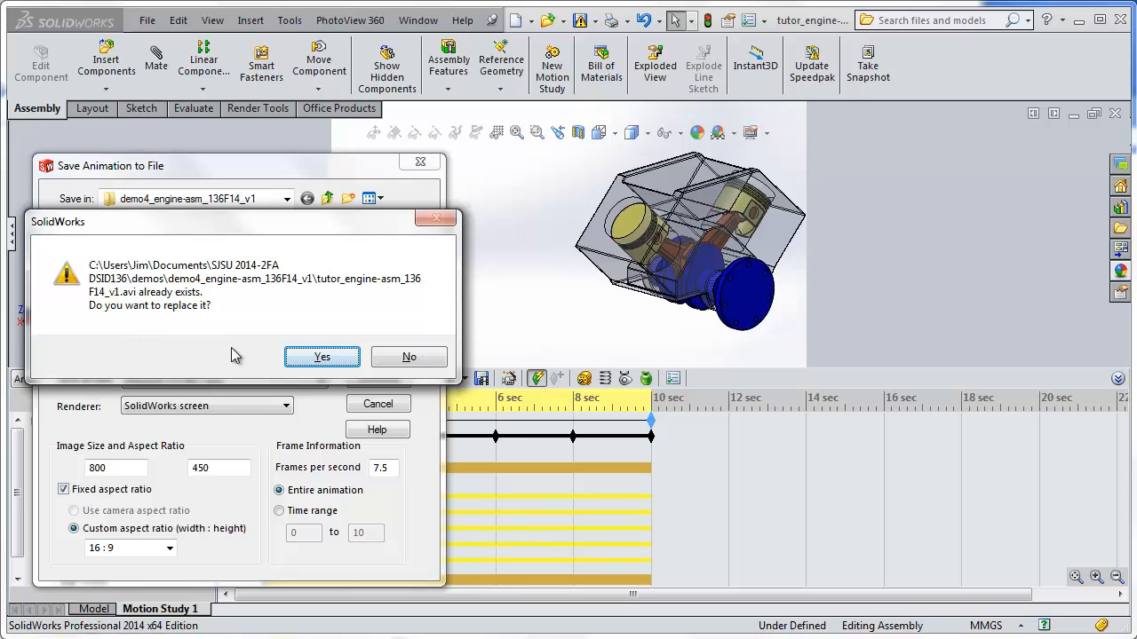
click(321, 358)
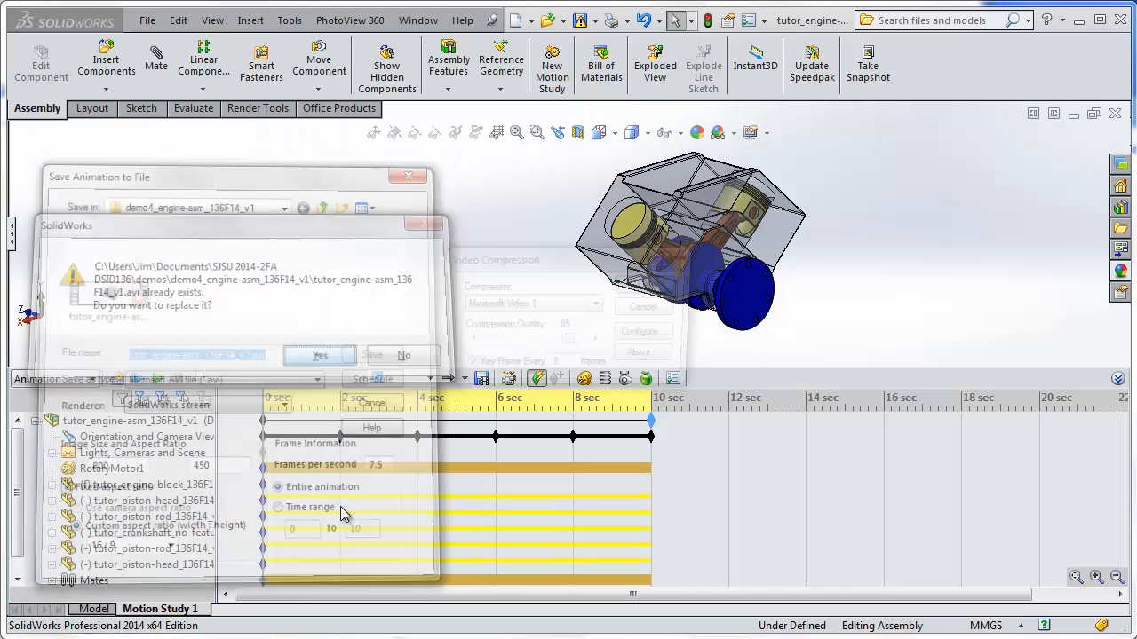
Accept the video compression with the Microsoft Video 1 compressor, quality 85 and a key frame every 8 frames.
drag(543, 259, 287, 187)
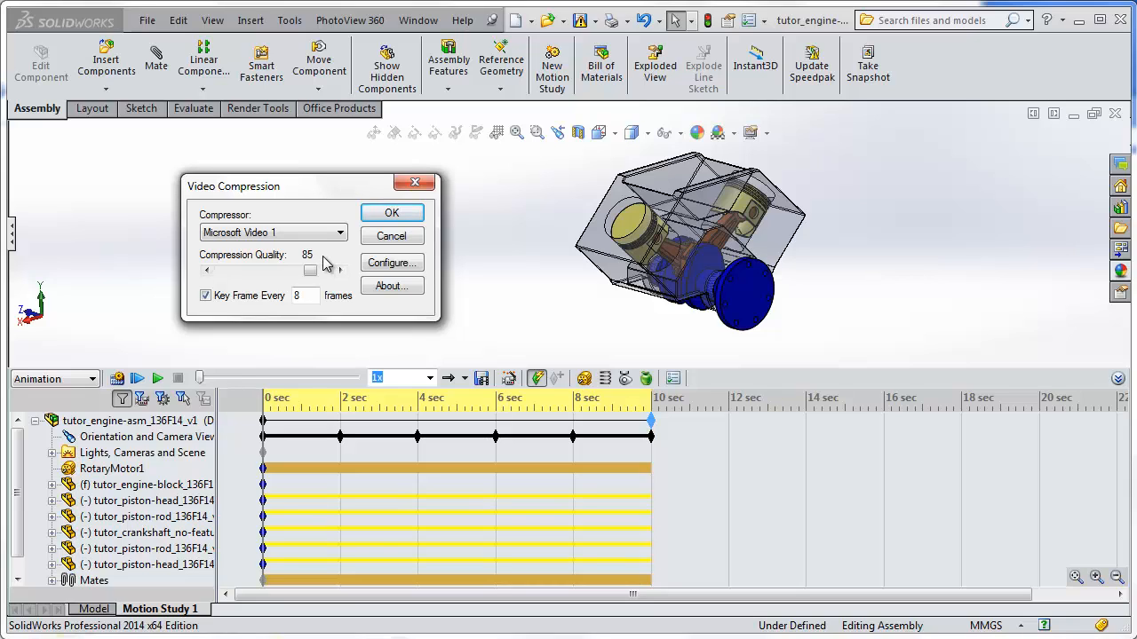
click(213, 235)
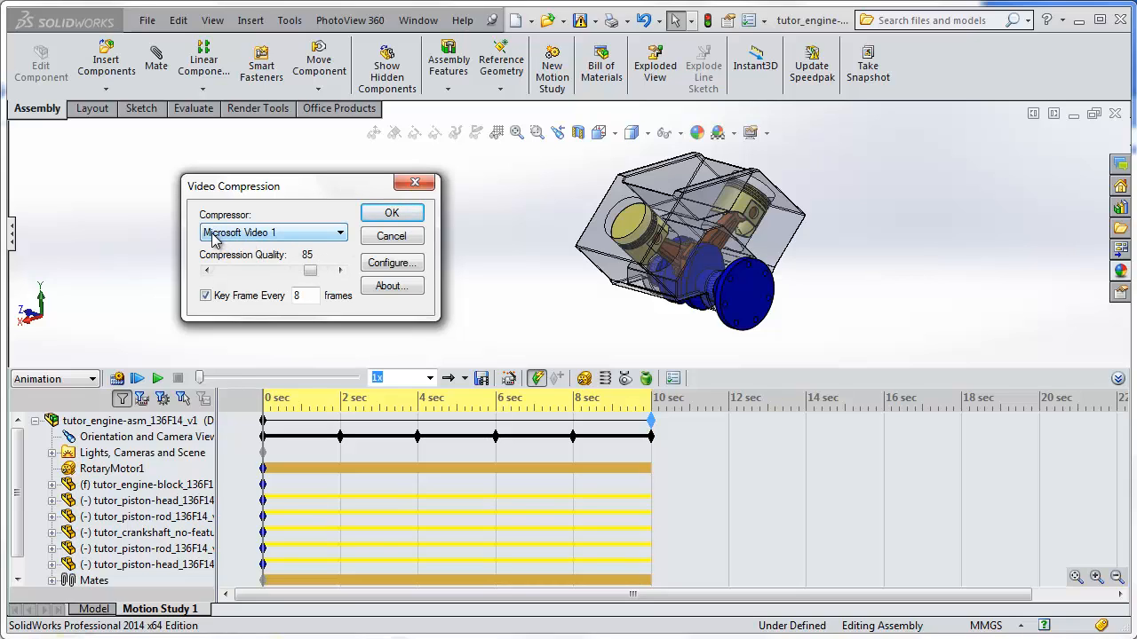
click(342, 236)
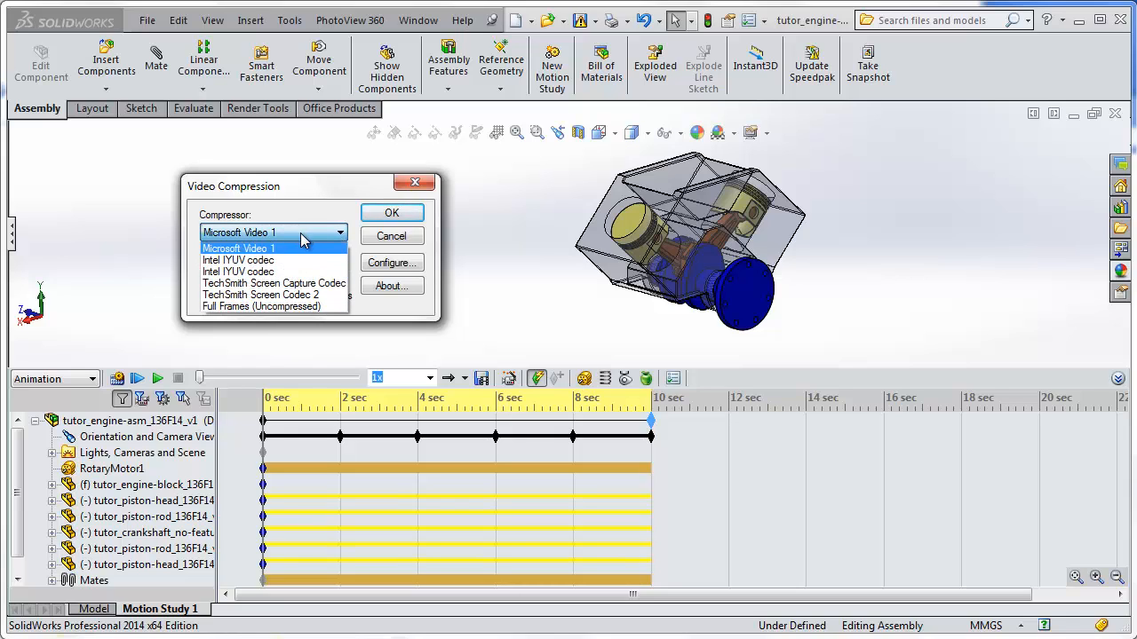
click(302, 238)
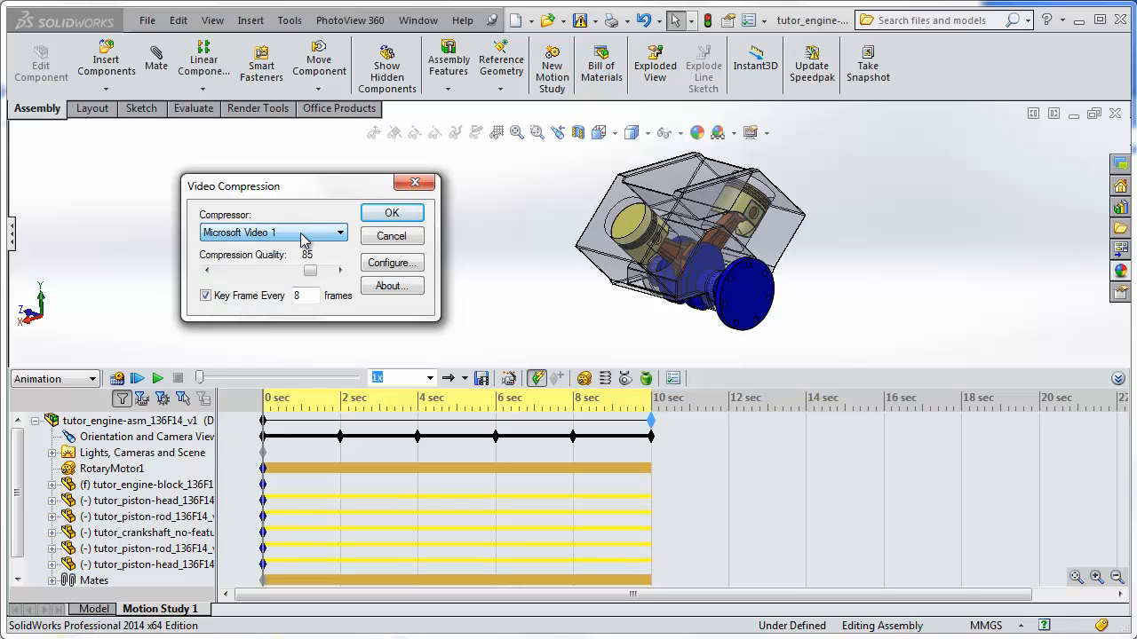
click(386, 219)
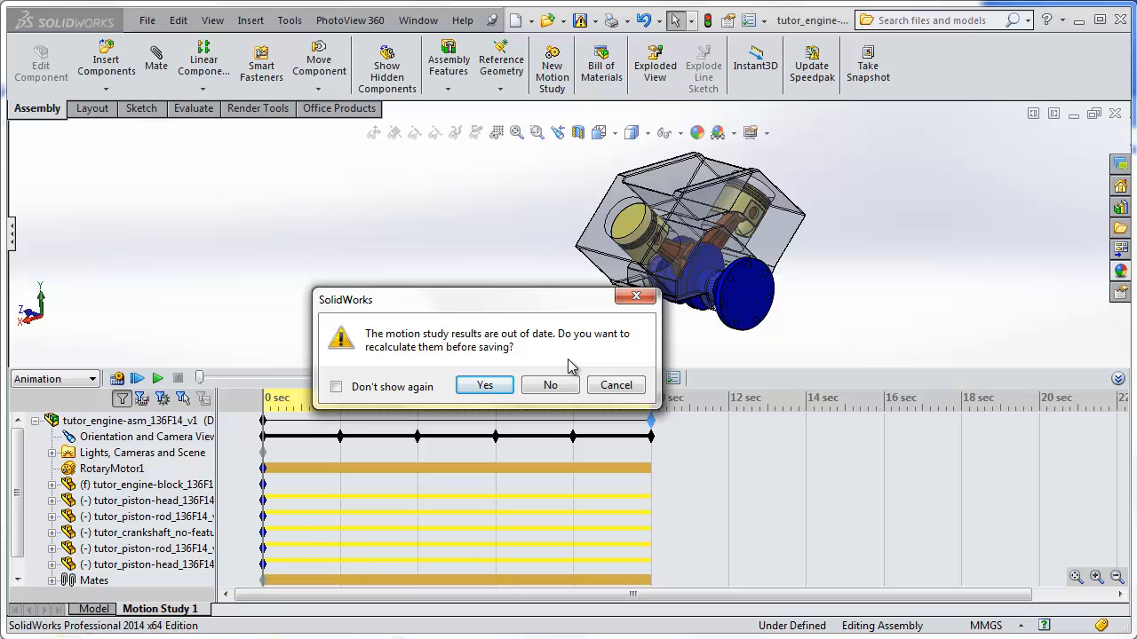
Recalculate the out-of-date motion study results so the animation is saved with current motion.
click(484, 386)
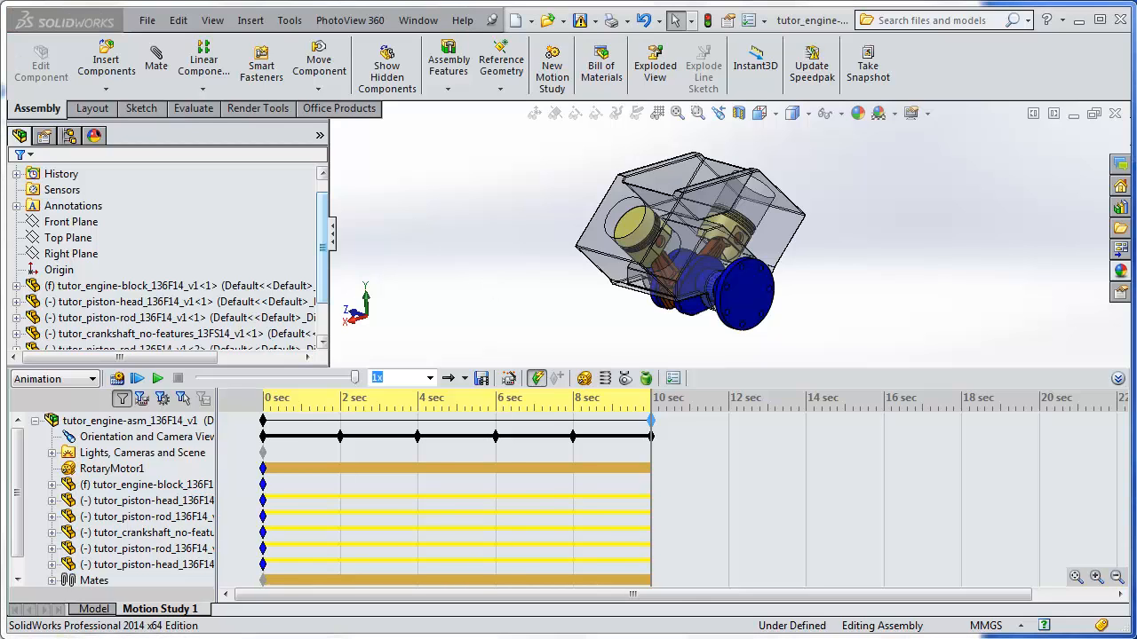
Switch to the demo4_engine-asm_136F14_v1 folder in Windows Explorer, play tutor_engine-asm_136F14_v1.avi in the media player, and replay it.
click(189, 638)
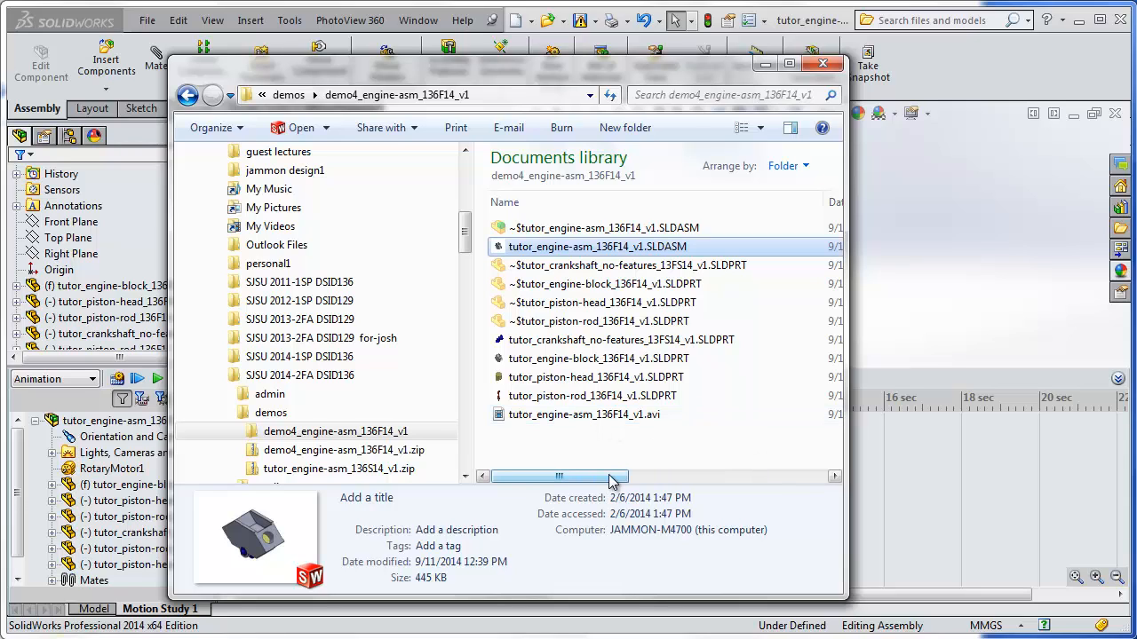
click(532, 435)
click(539, 421)
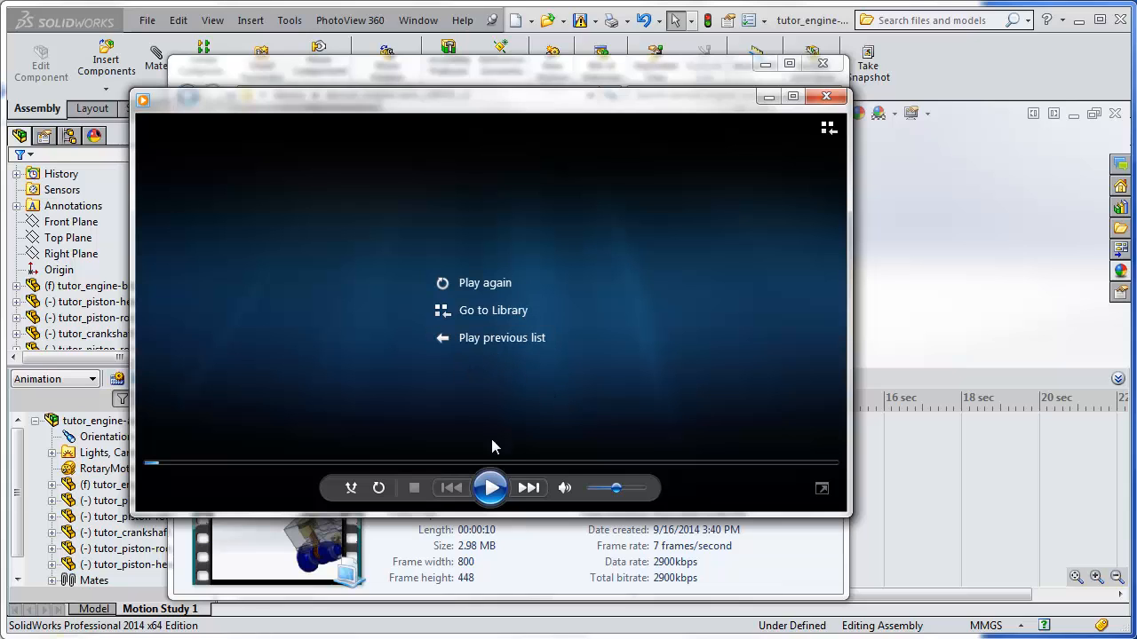
click(490, 488)
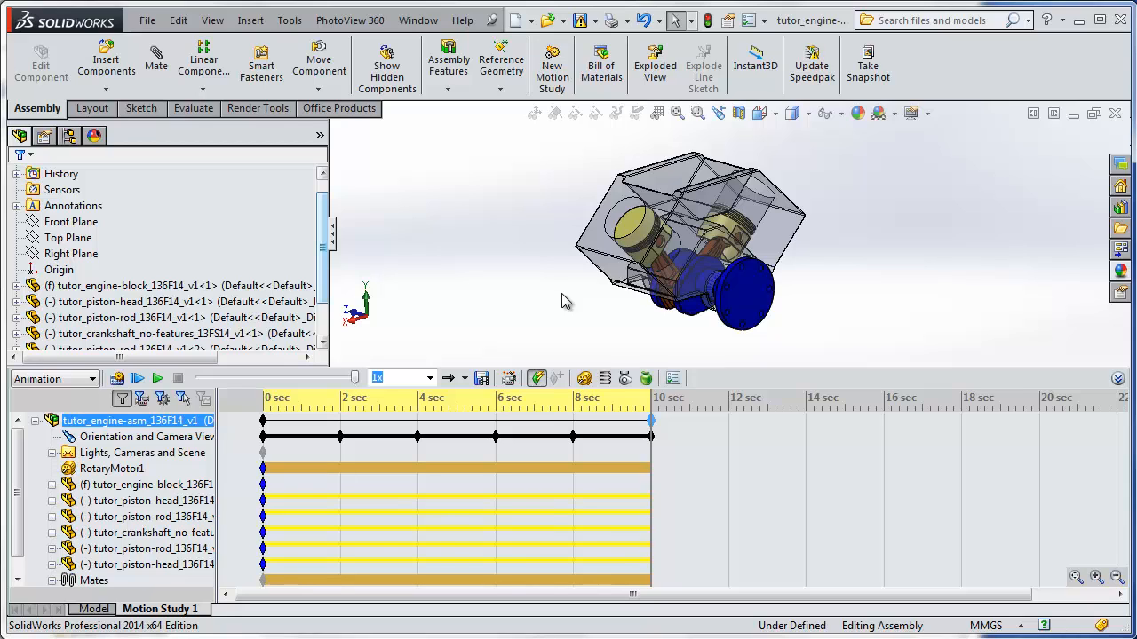
Switch back to SolidWorks, add a new empty motion study to the assembly, and return to Motion Study 1.
right_click(166, 611)
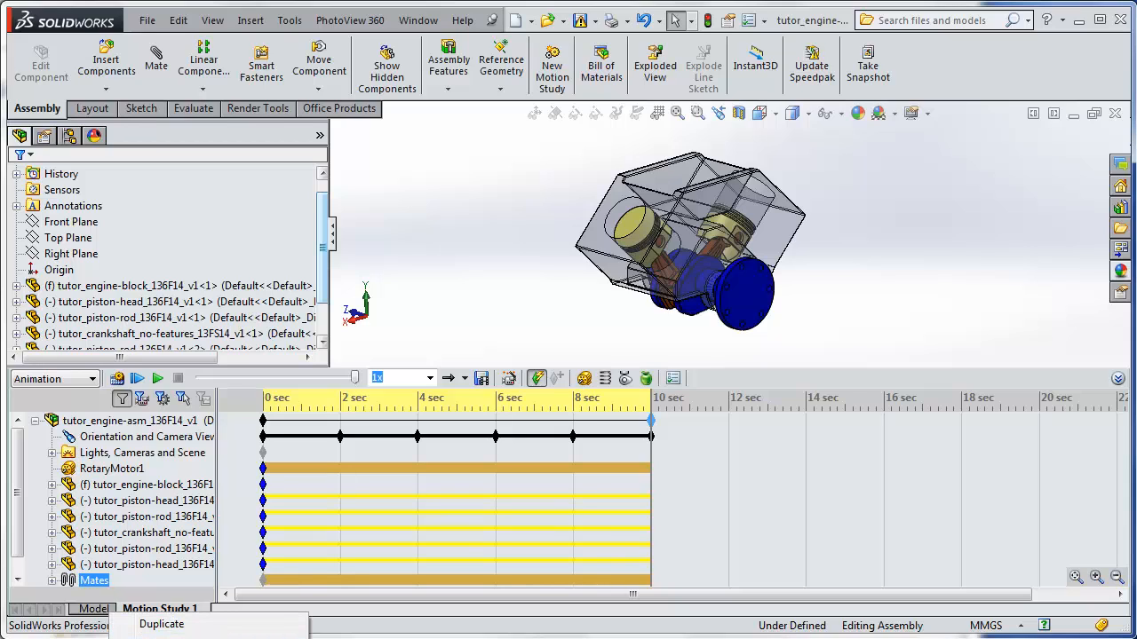
click(161, 625)
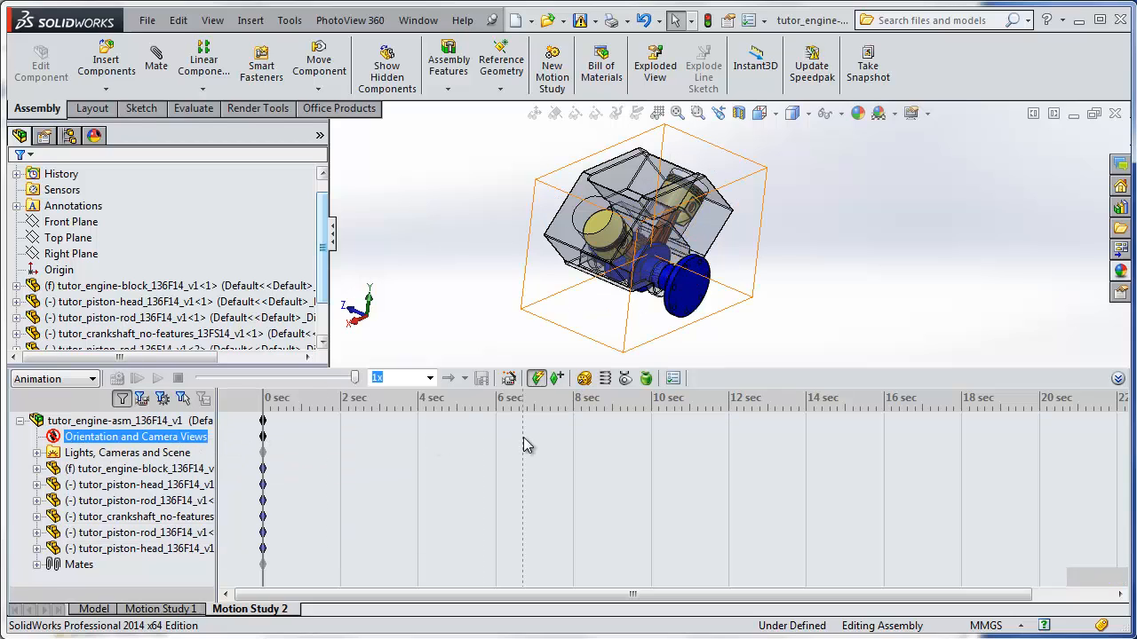
click(160, 609)
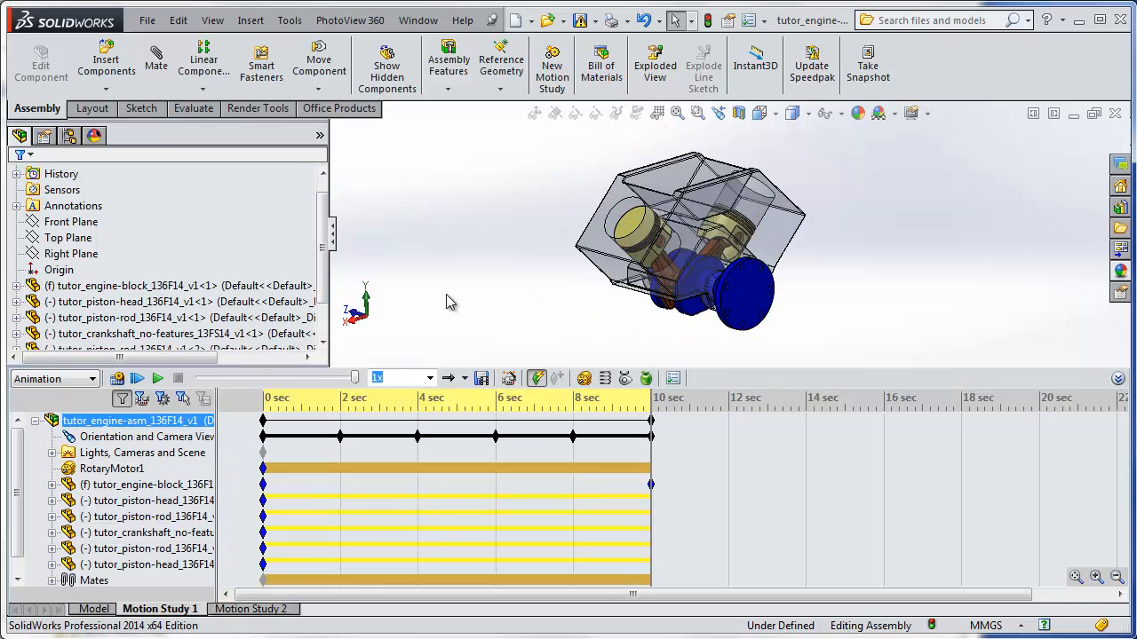